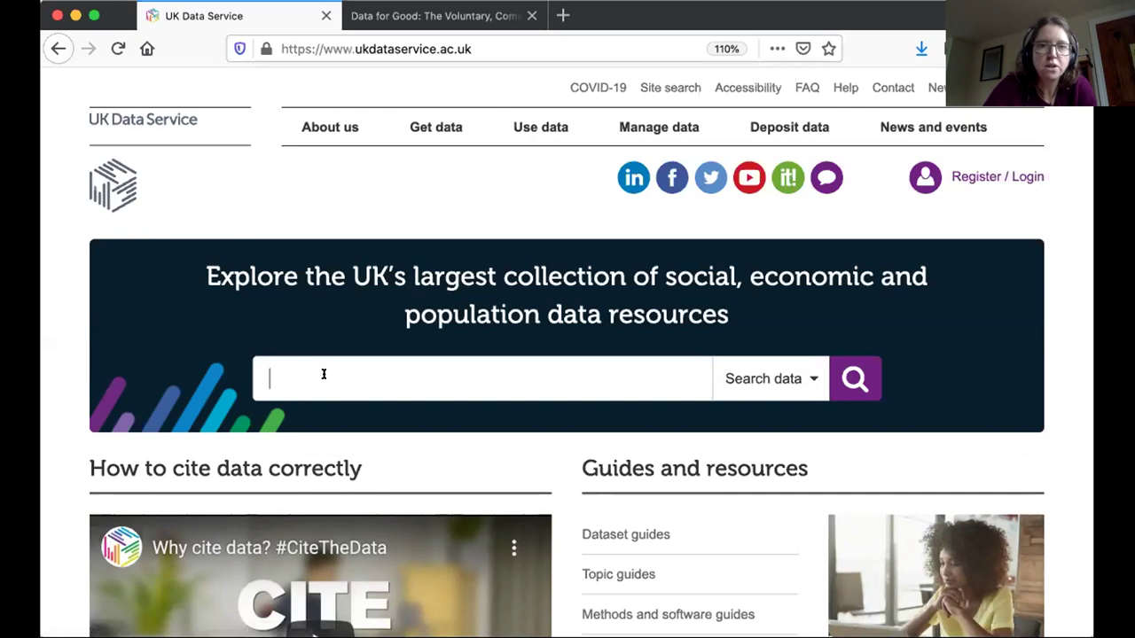
# Step: Search the catalogue for 'labour force survey' and open the Labour Force Survey series from series results
pyautogui.click(324, 374)
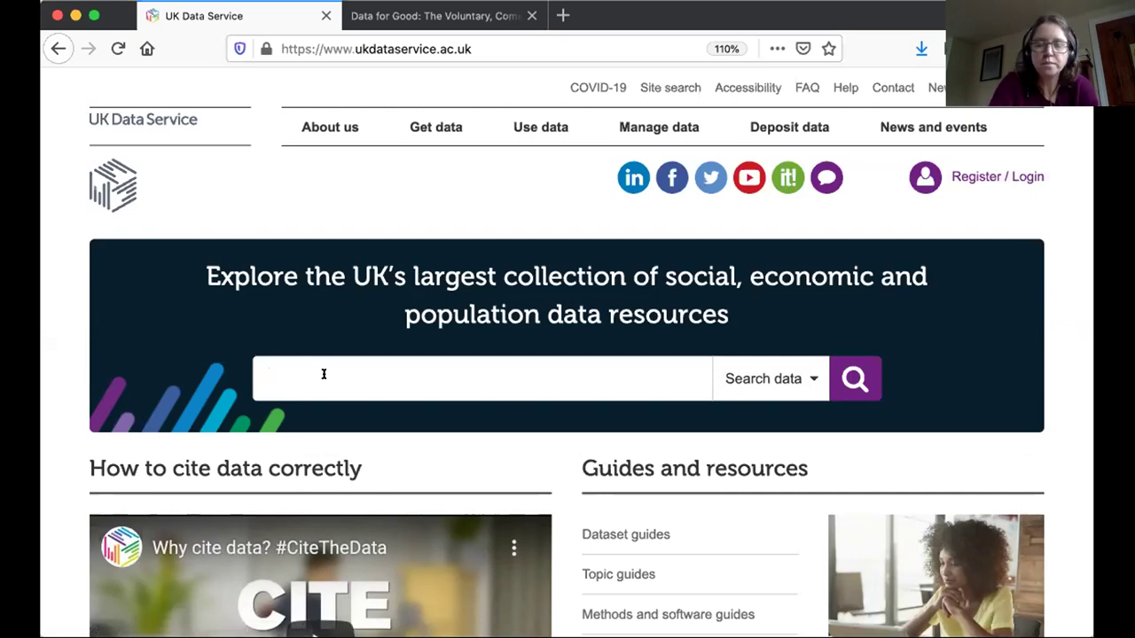
pyautogui.write('labour')
pyautogui.press('Down')
pyautogui.press('Return')
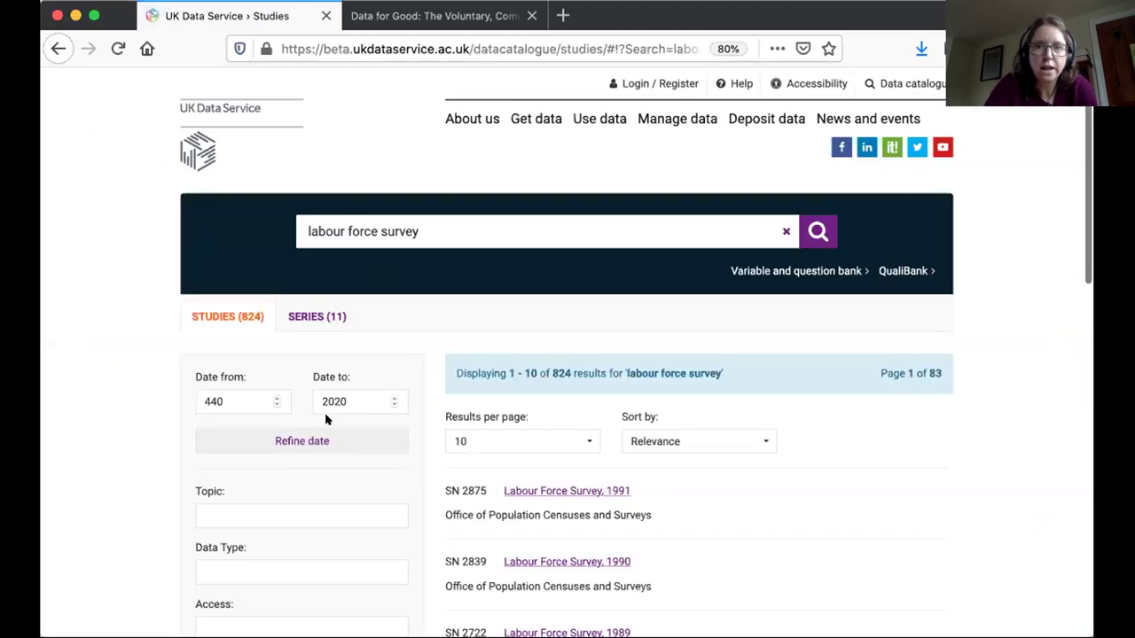
pyautogui.click(315, 316)
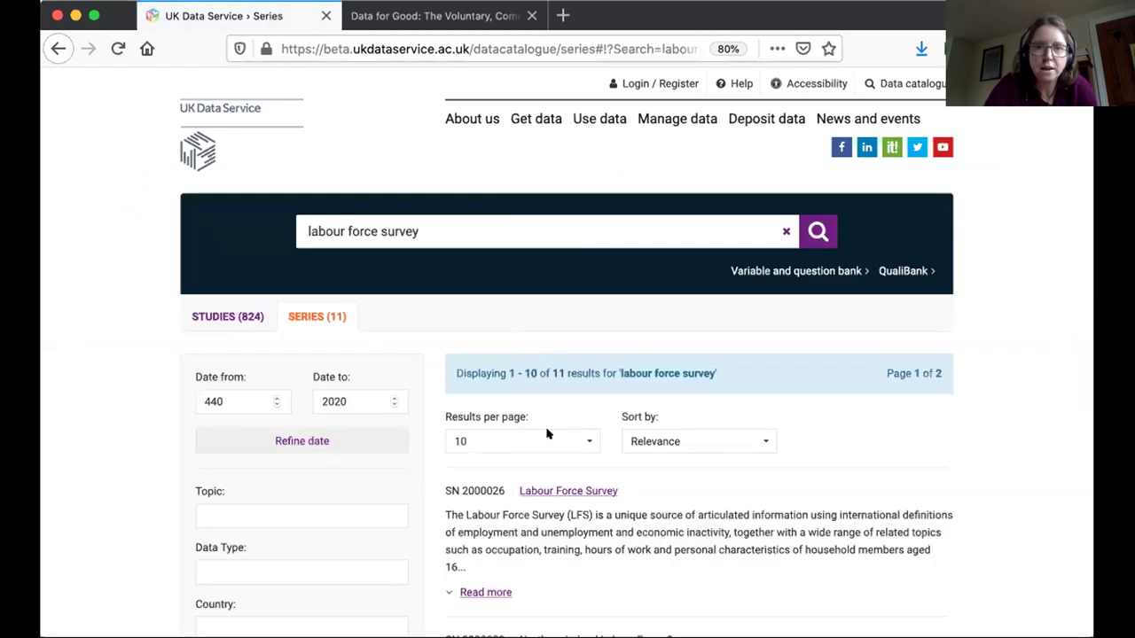
pyautogui.click(551, 488)
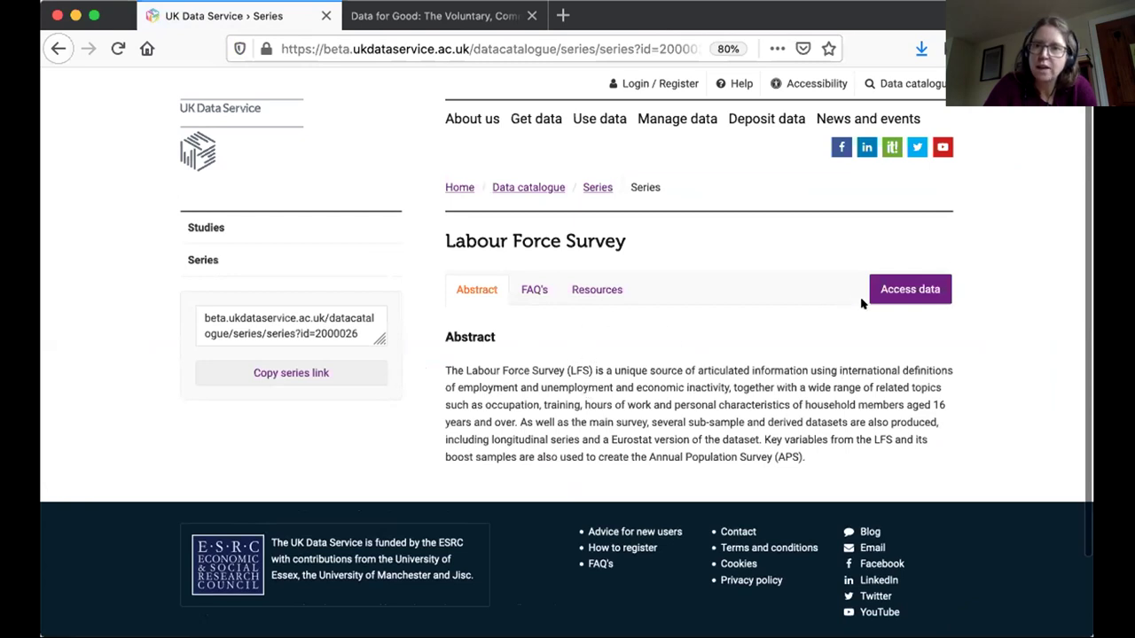
# Step: Under Access data, expand Quarterly Labour Force Survey, 1992- and open the April - June, 2020 study
pyautogui.click(898, 290)
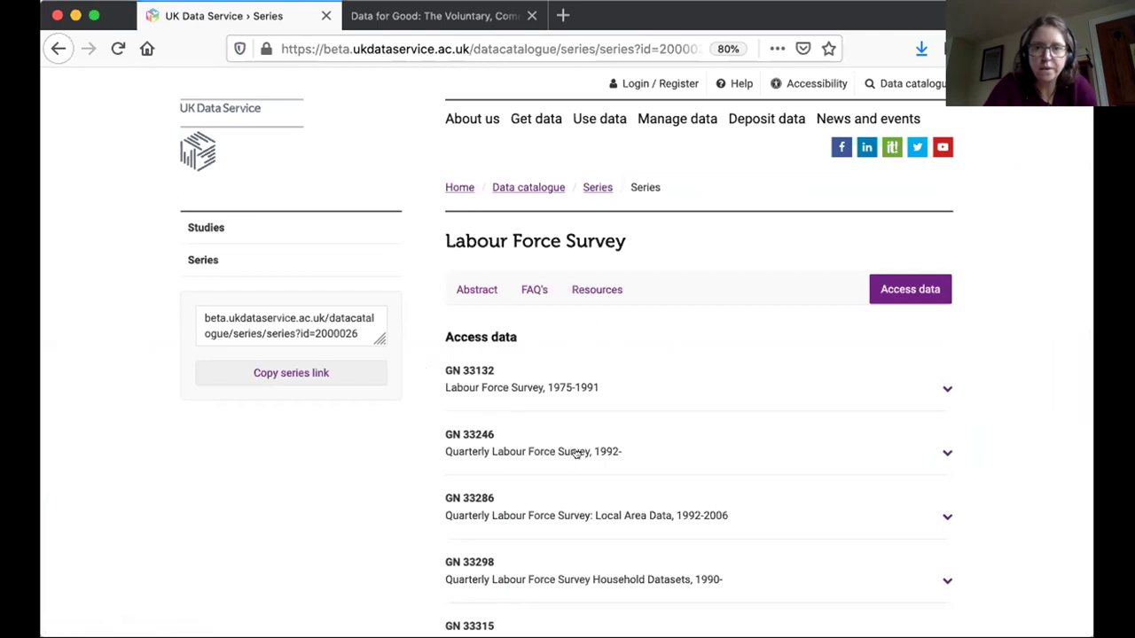
pyautogui.click(477, 454)
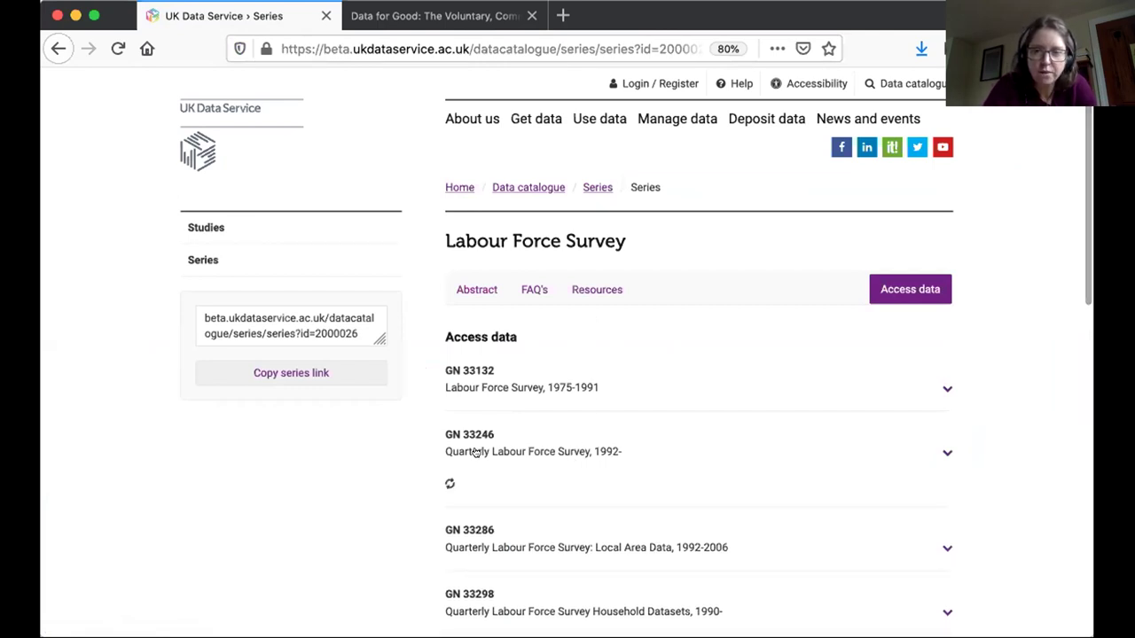
pyautogui.scroll(-1, 481, 451)
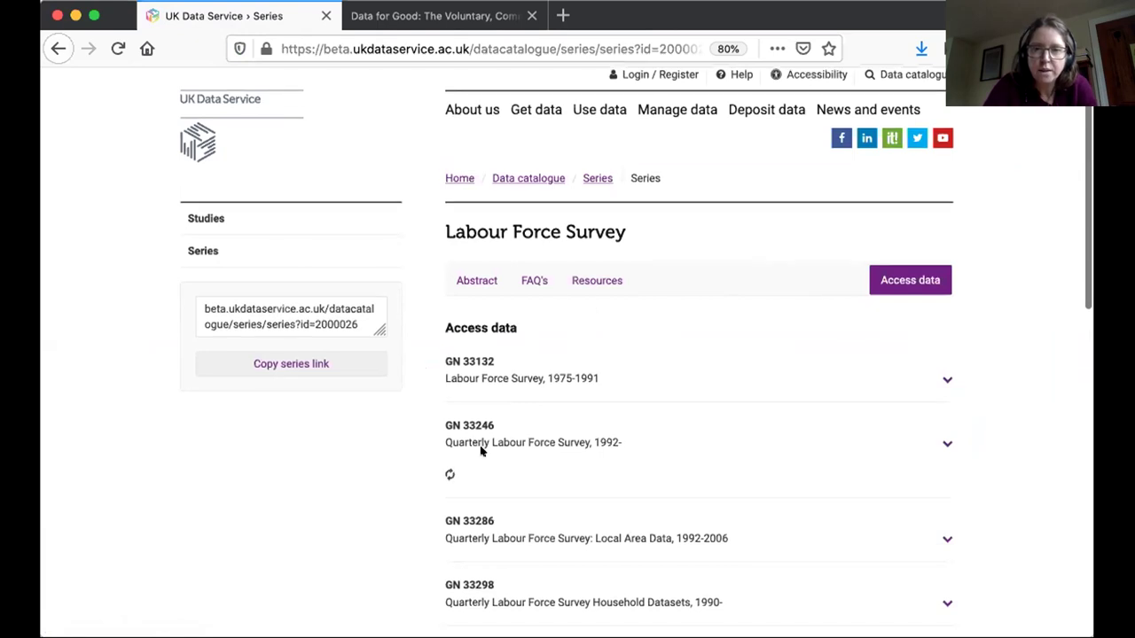
pyautogui.scroll(-1, 481, 451)
pyautogui.scroll(-3, 482, 451)
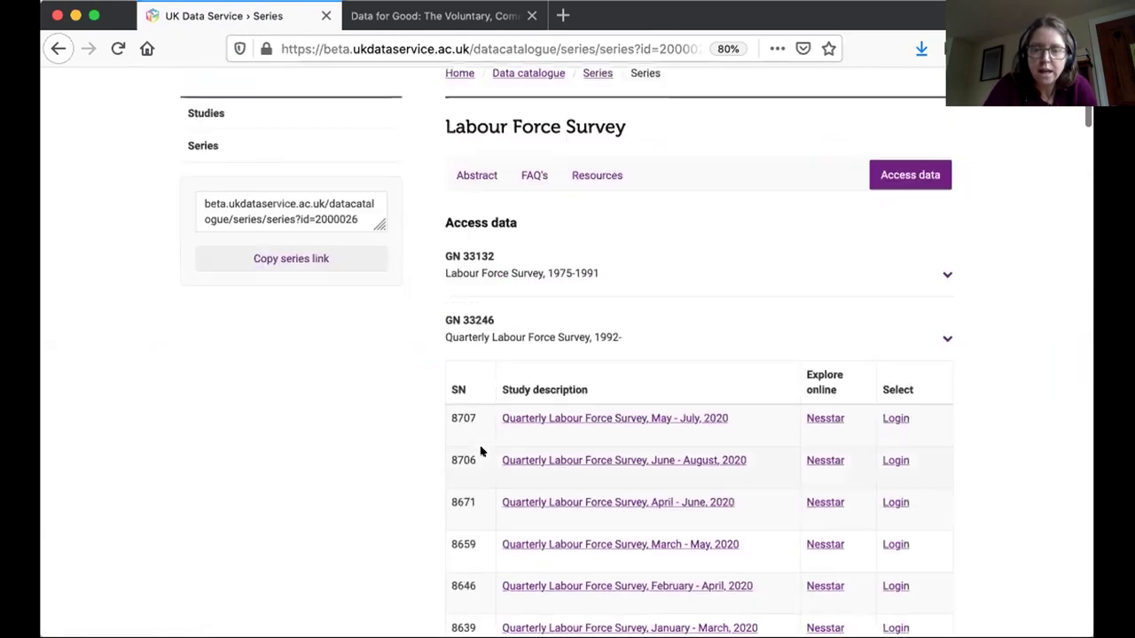
pyautogui.scroll(-2, 480, 451)
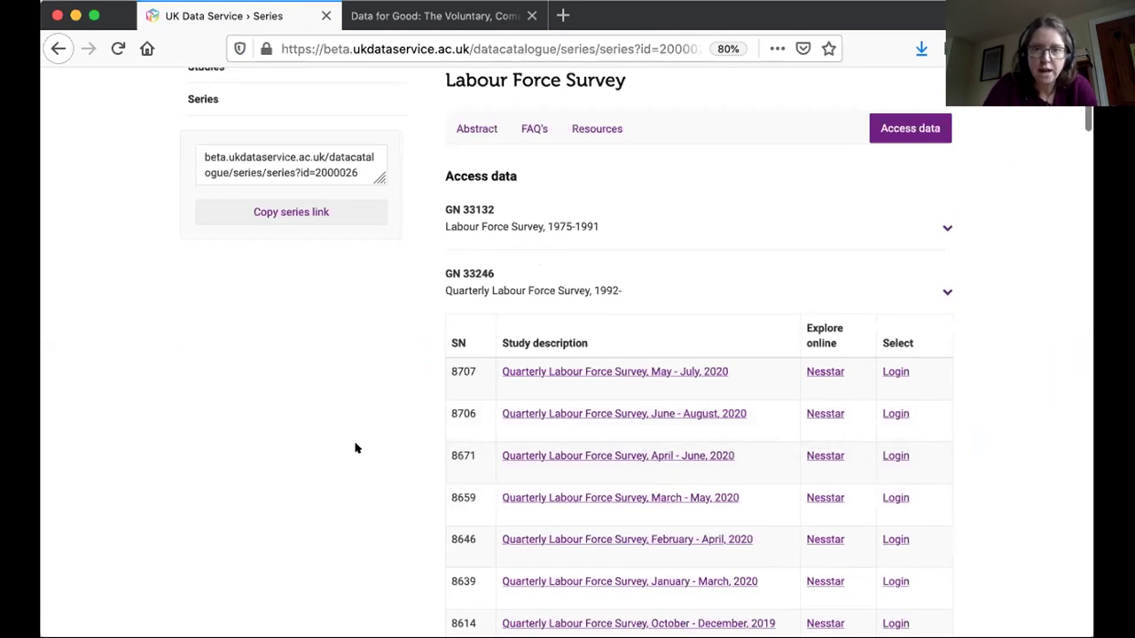
pyautogui.scroll(-2, 355, 449)
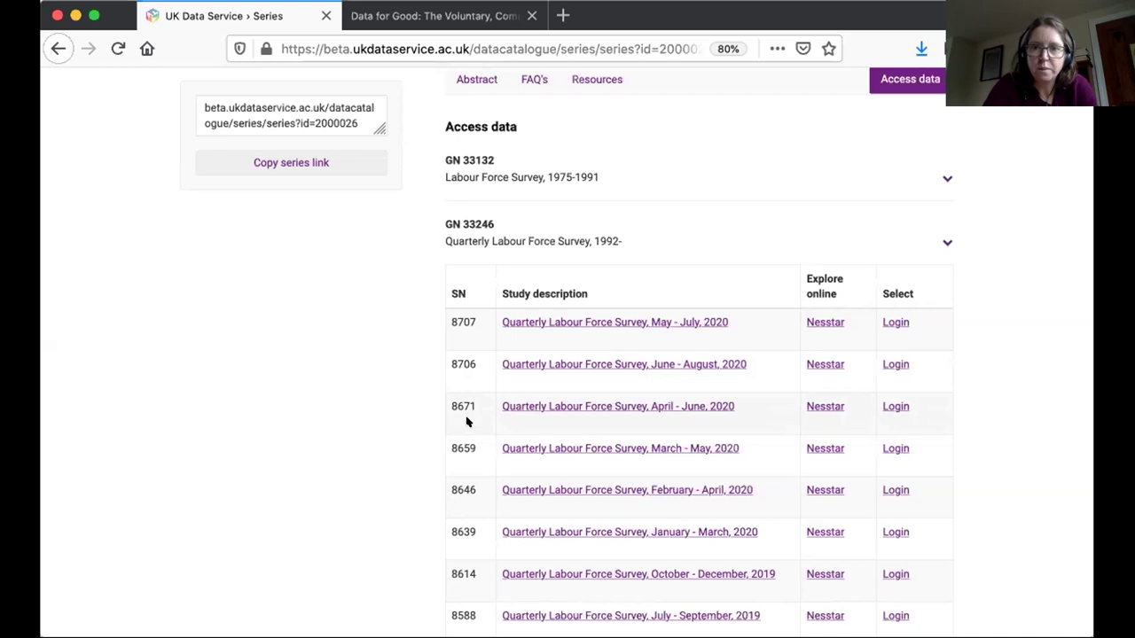
pyautogui.click(562, 406)
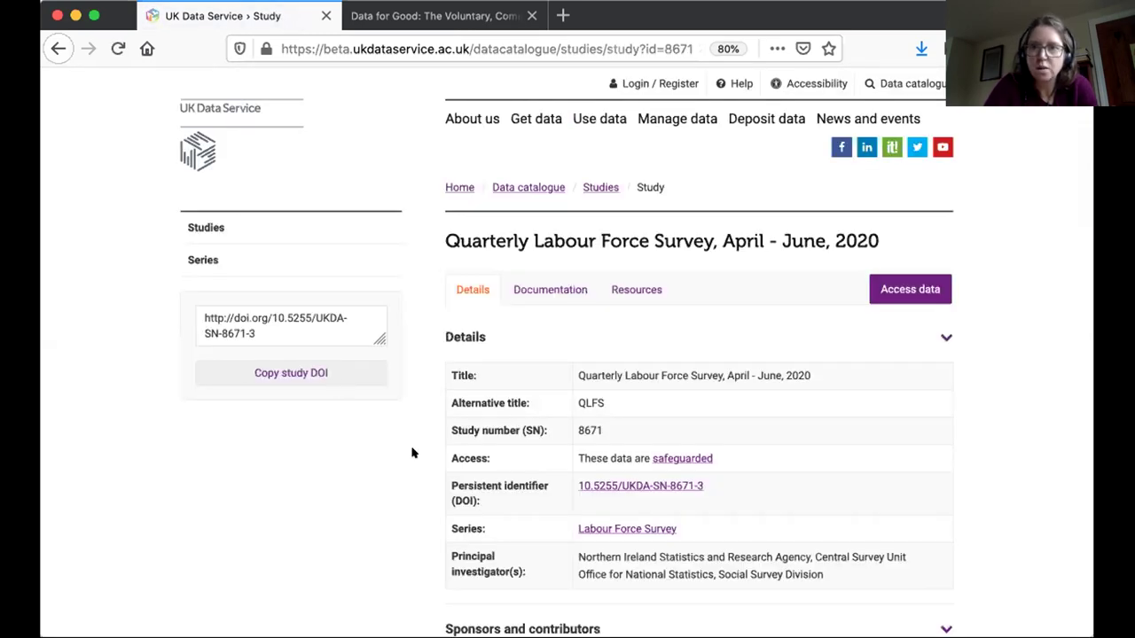
# Step: Scroll down the study page and expand the Coverage and methodology details
pyautogui.scroll(-1, 411, 453)
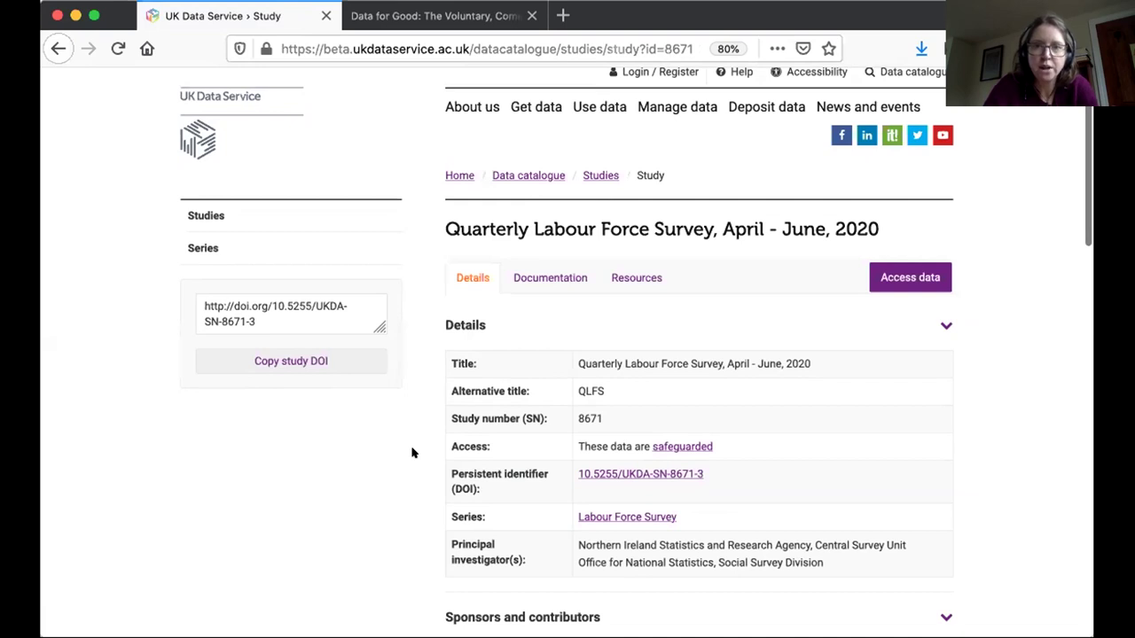
pyautogui.scroll(-3, 411, 453)
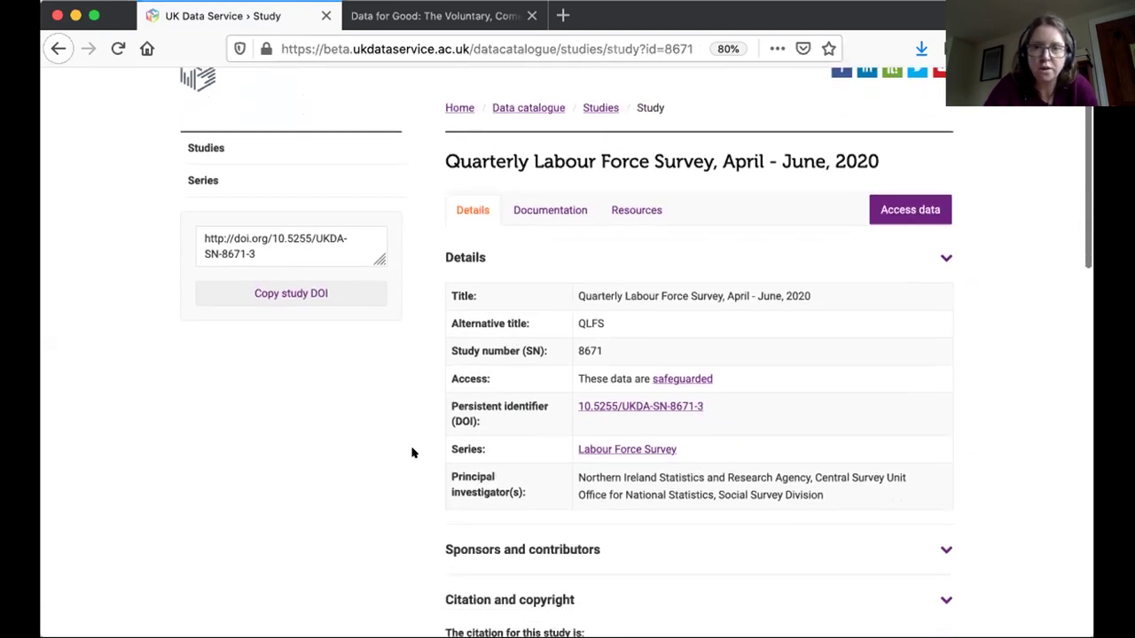
pyautogui.scroll(-2, 411, 453)
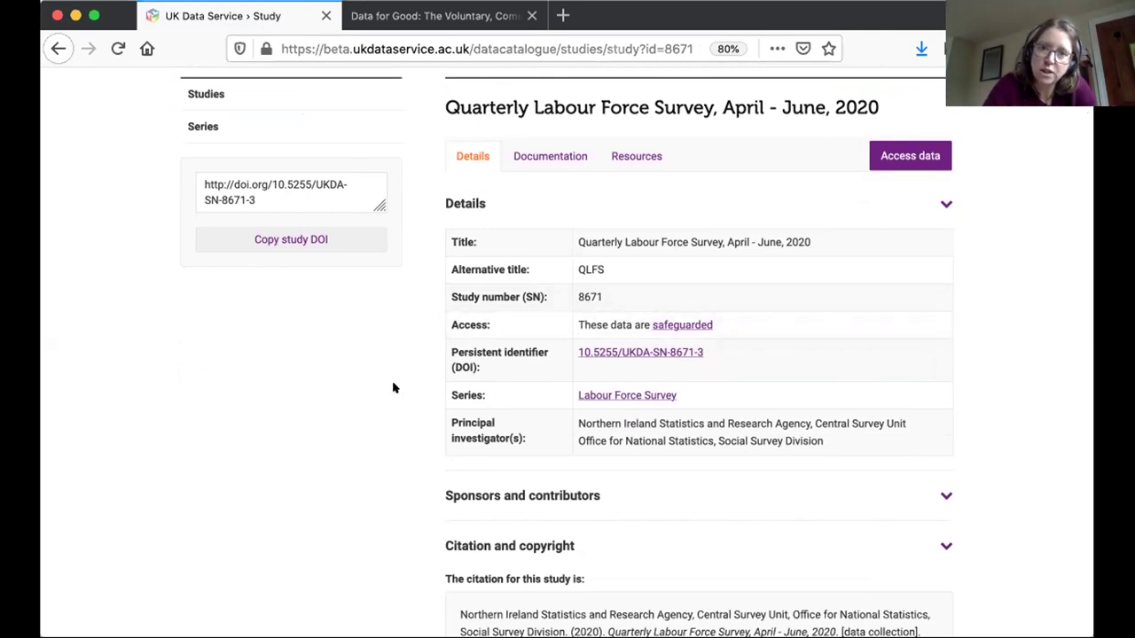
pyautogui.scroll(-1, 395, 388)
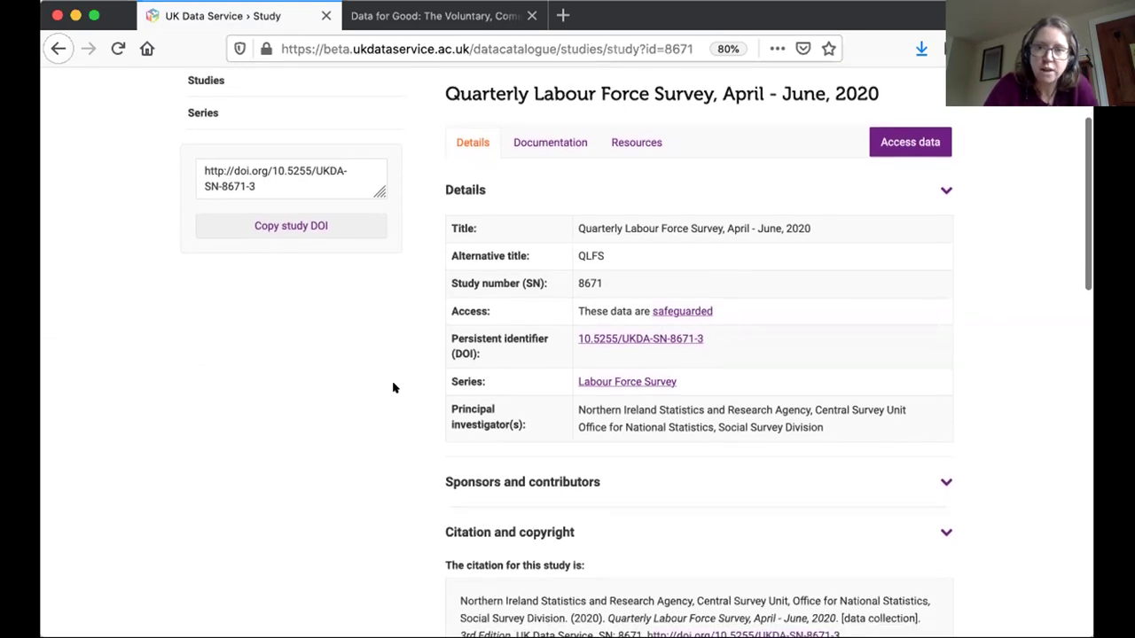
pyautogui.scroll(-2, 394, 388)
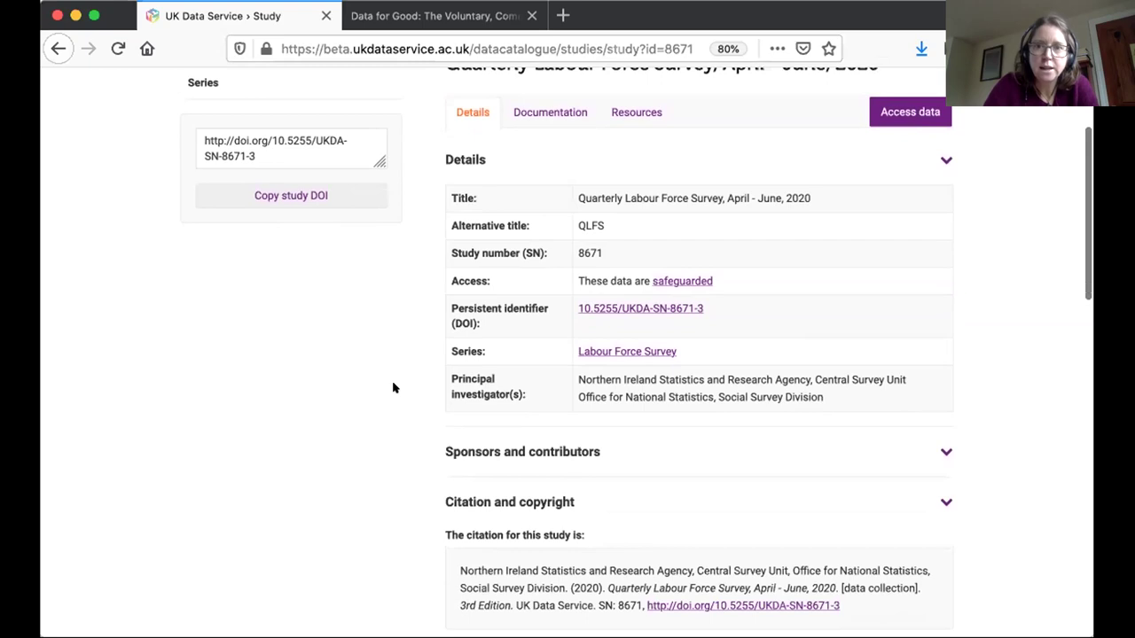
pyautogui.scroll(-1, 394, 387)
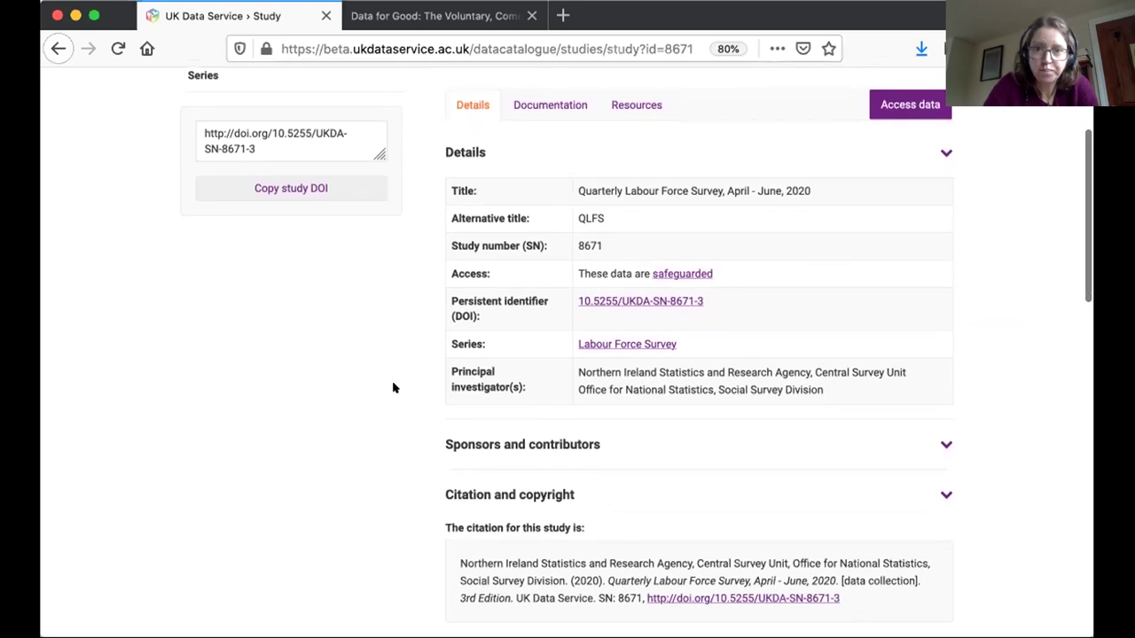
pyautogui.scroll(-8, 395, 388)
pyautogui.scroll(-4, 395, 388)
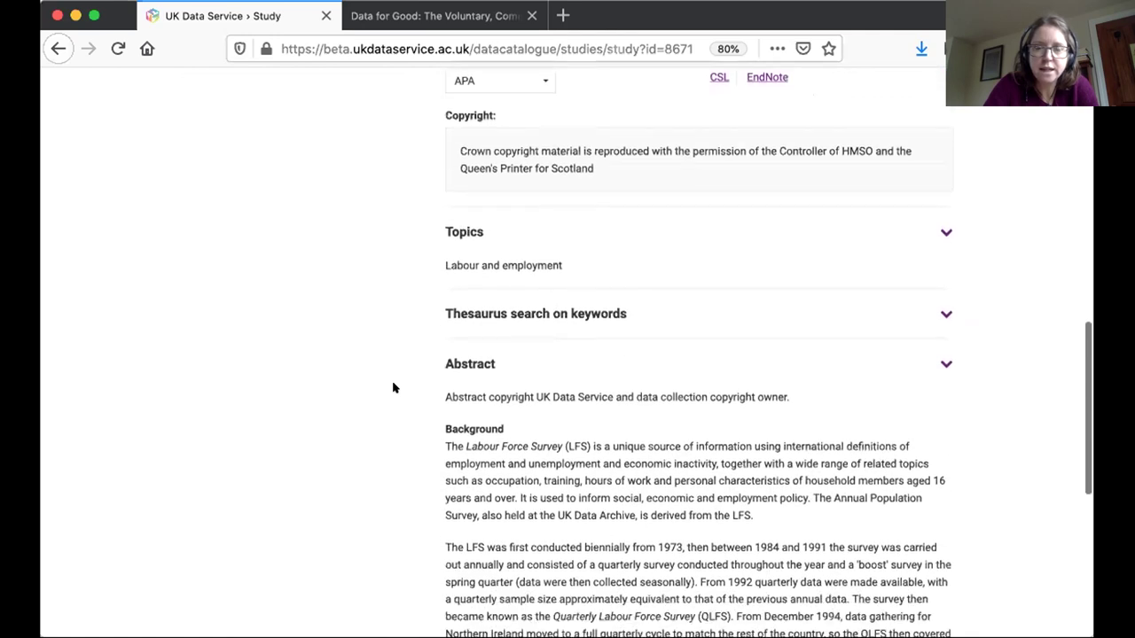
pyautogui.scroll(-3, 395, 387)
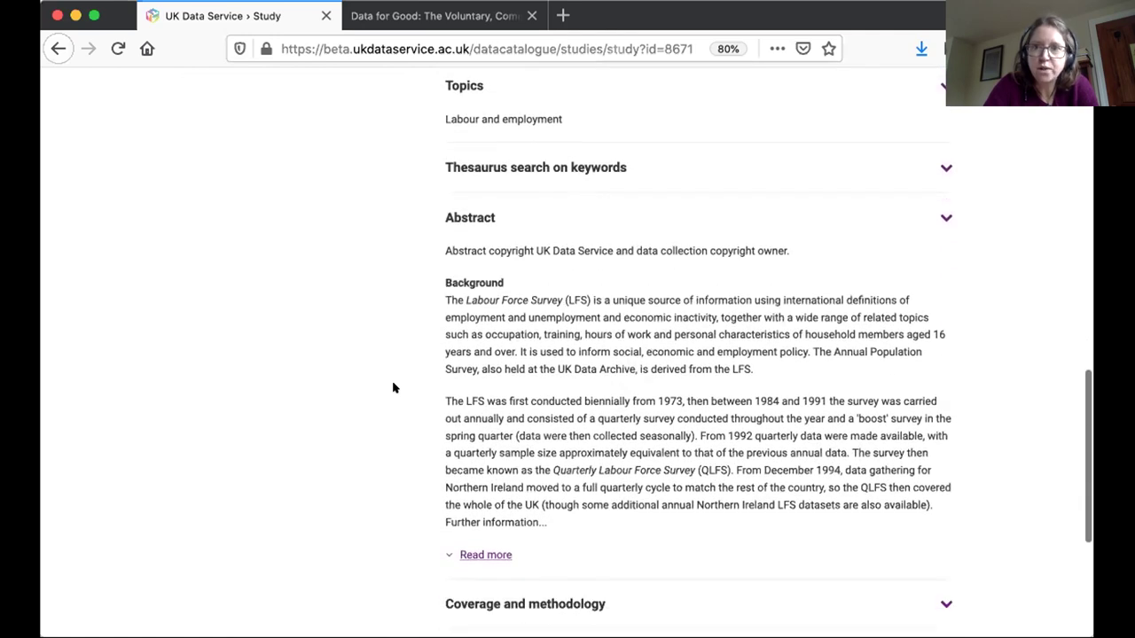
pyautogui.scroll(-4, 395, 387)
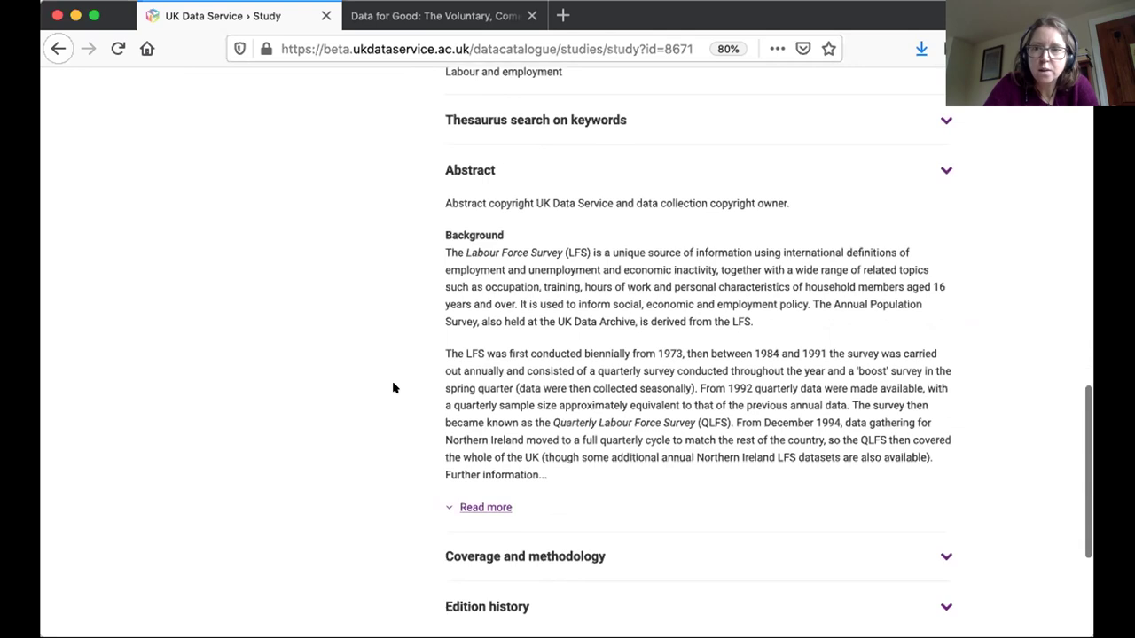
pyautogui.scroll(-1, 394, 388)
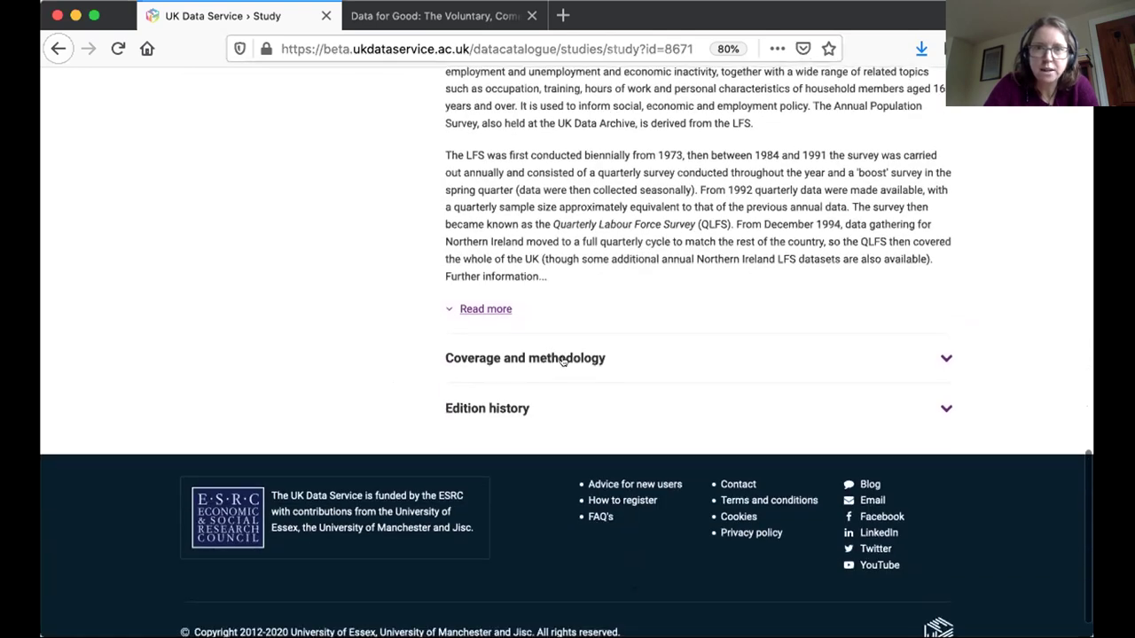
pyautogui.click(944, 360)
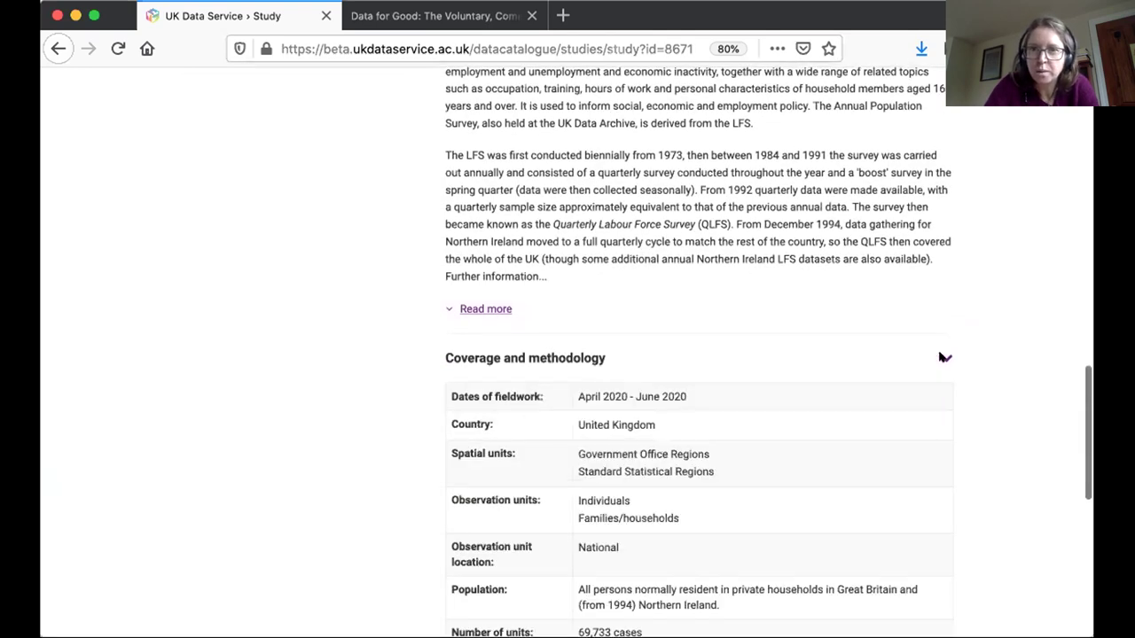
# Step: Read through the coverage table, then return to the top and show the study's documentation files
pyautogui.scroll(-3, 372, 407)
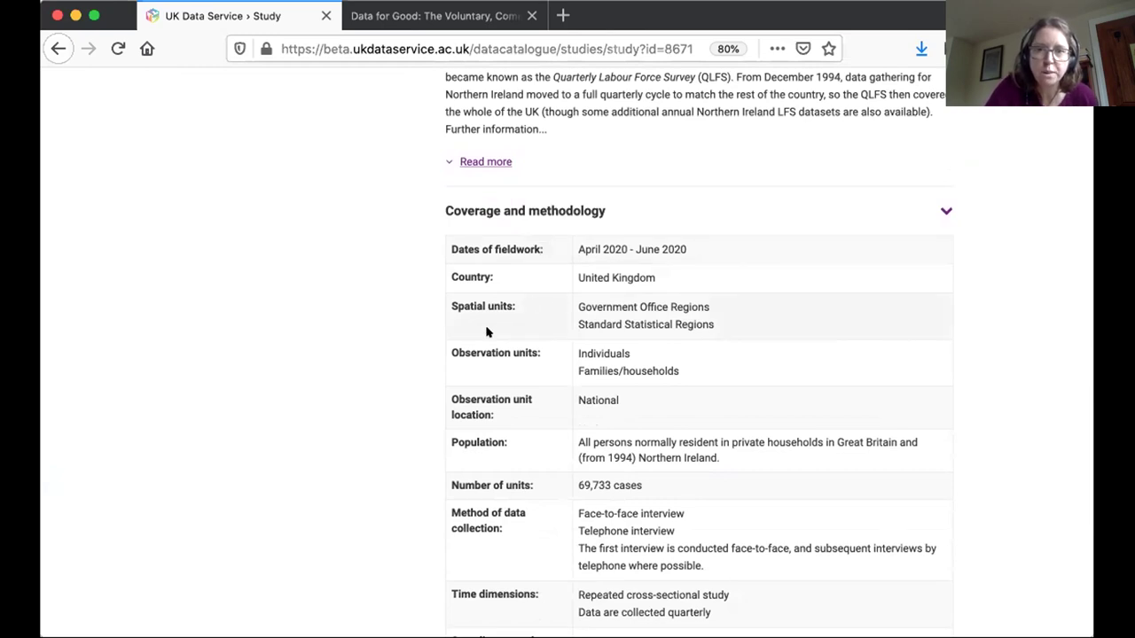
pyautogui.scroll(-2, 364, 406)
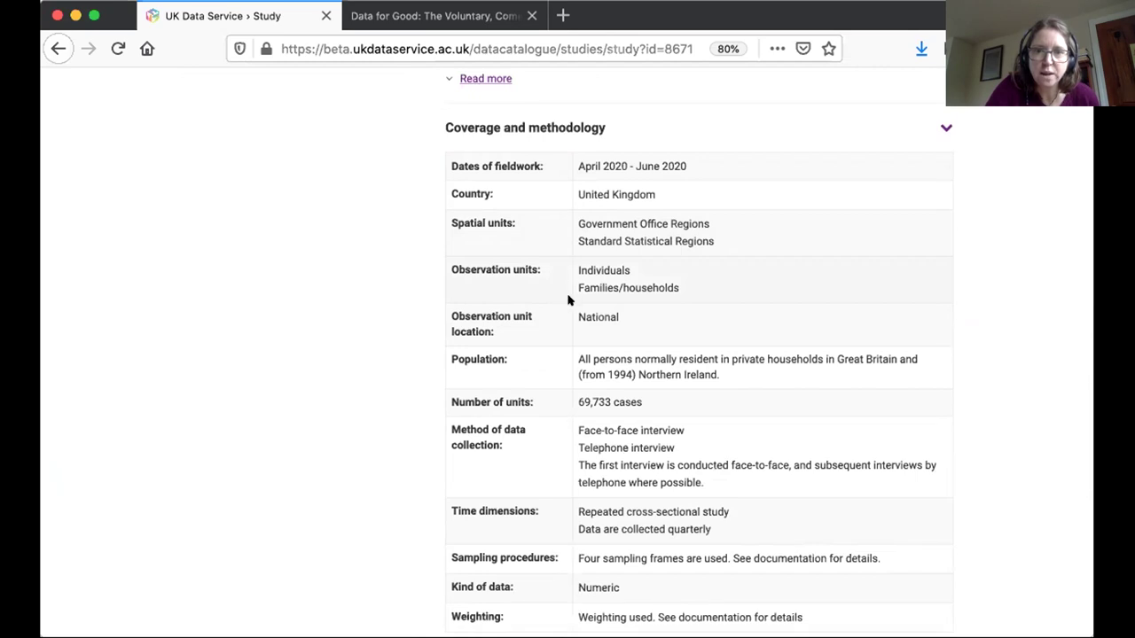
pyautogui.scroll(-3, 321, 372)
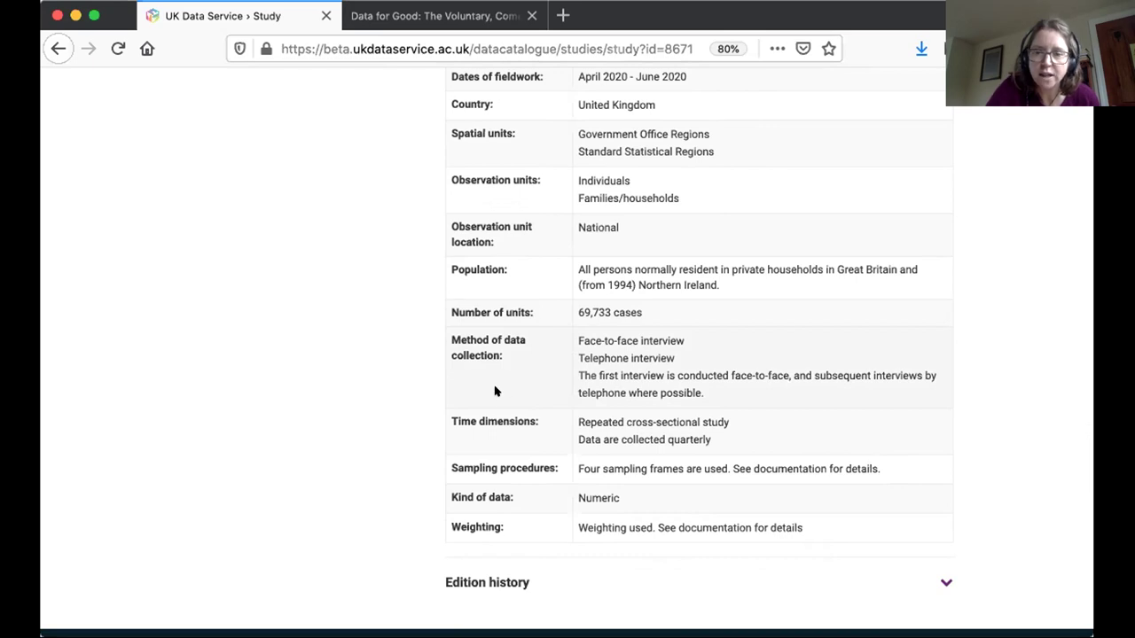
pyautogui.scroll(4, 354, 404)
pyautogui.scroll(15, 354, 404)
pyautogui.scroll(7, 355, 404)
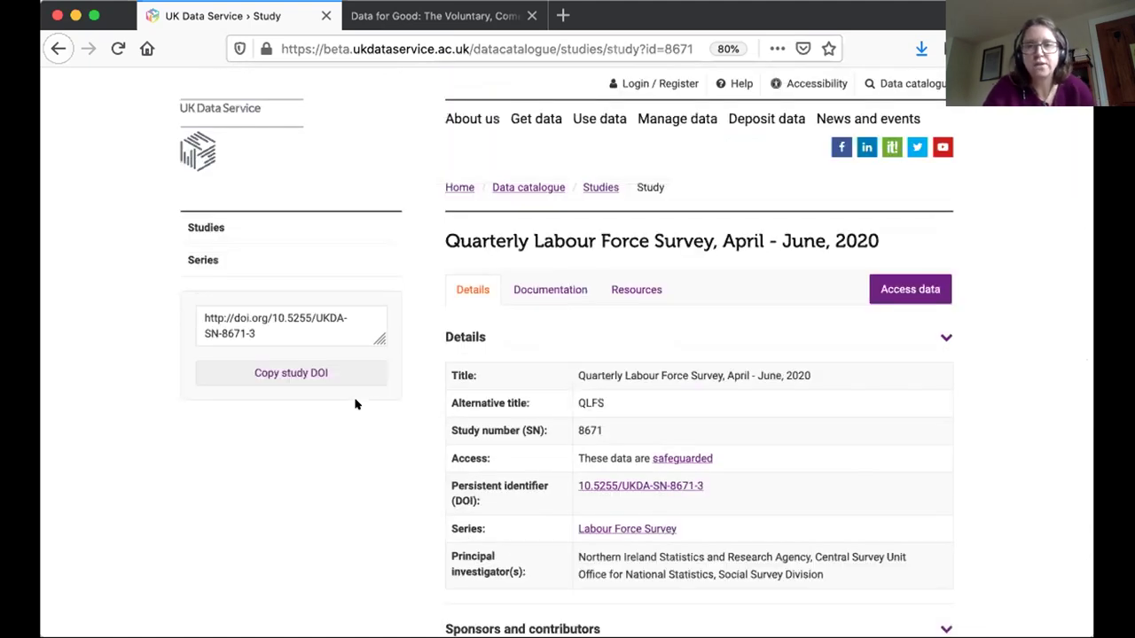
pyautogui.scroll(1, 409, 404)
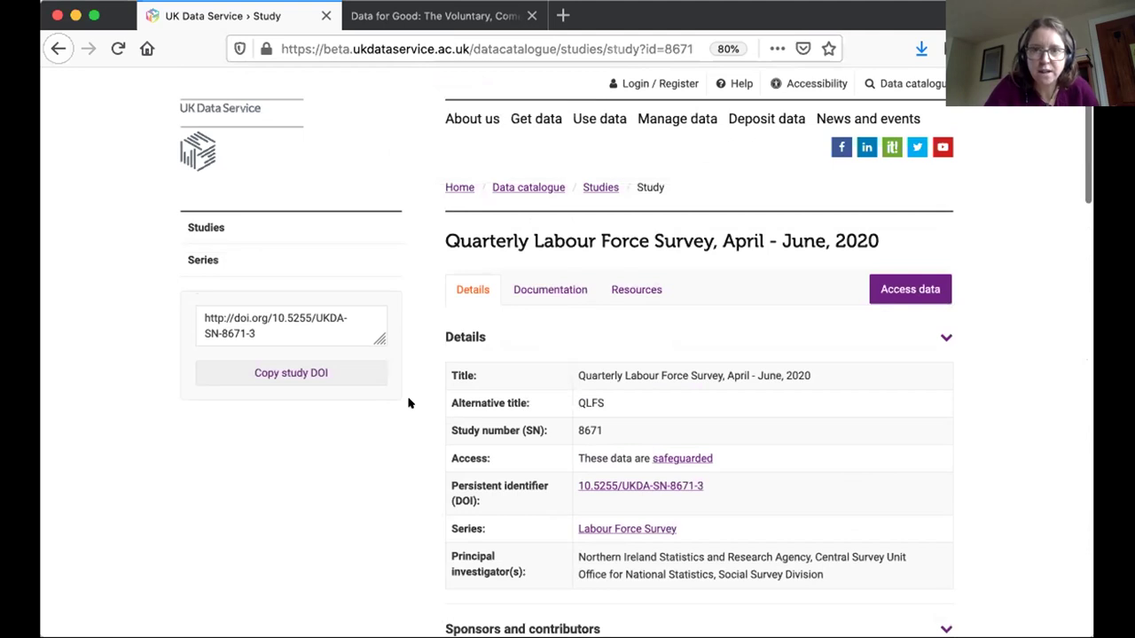
pyautogui.click(532, 292)
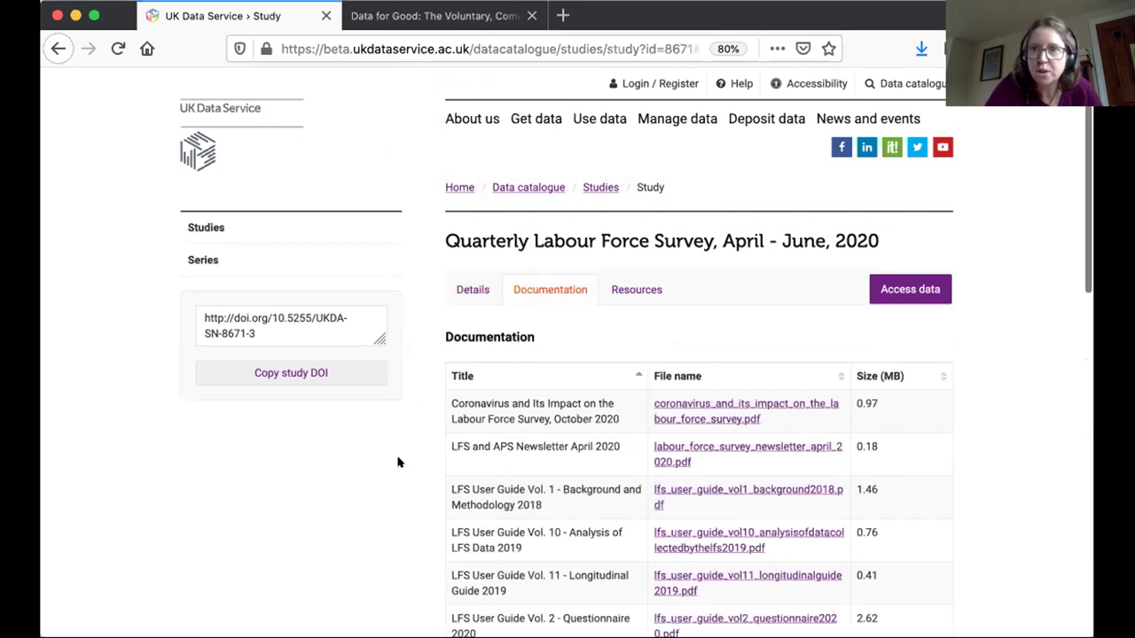
# Step: Browse the Documentation table to locate the Vol. 2 questionnaire 2020 guide
pyautogui.scroll(-1, 398, 462)
pyautogui.scroll(-3, 398, 461)
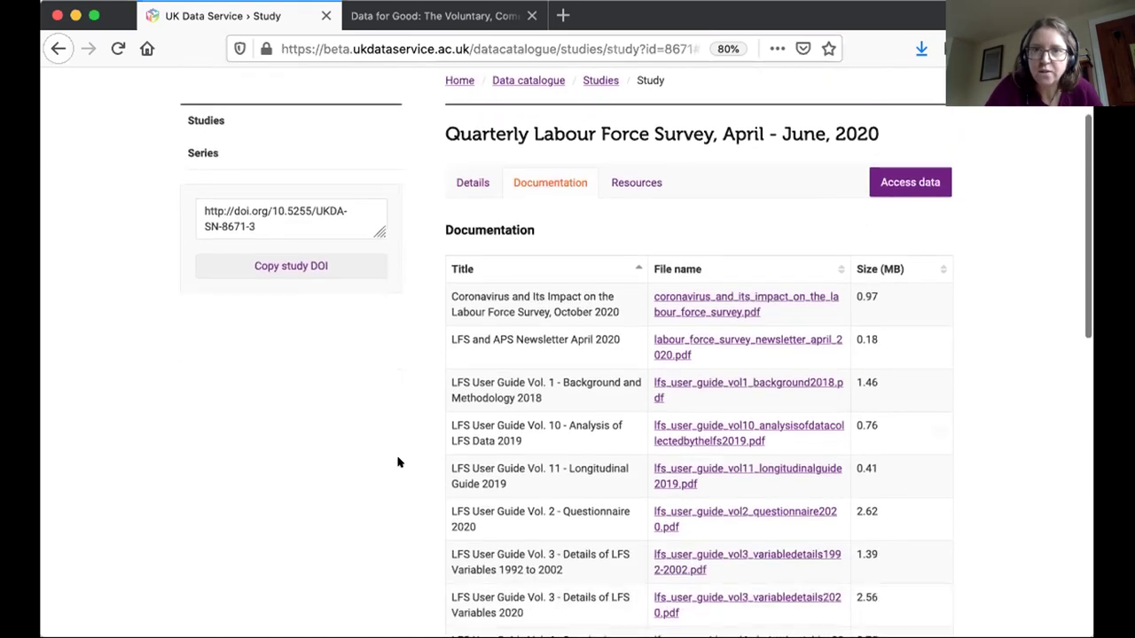
pyautogui.scroll(-1, 398, 462)
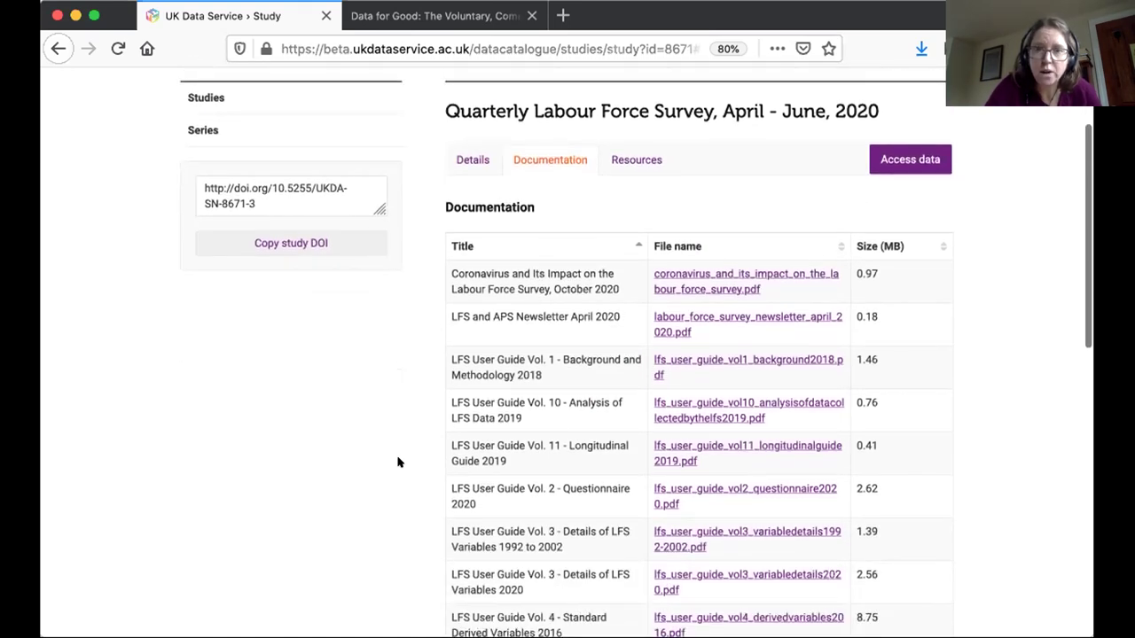
pyautogui.scroll(-2, 398, 462)
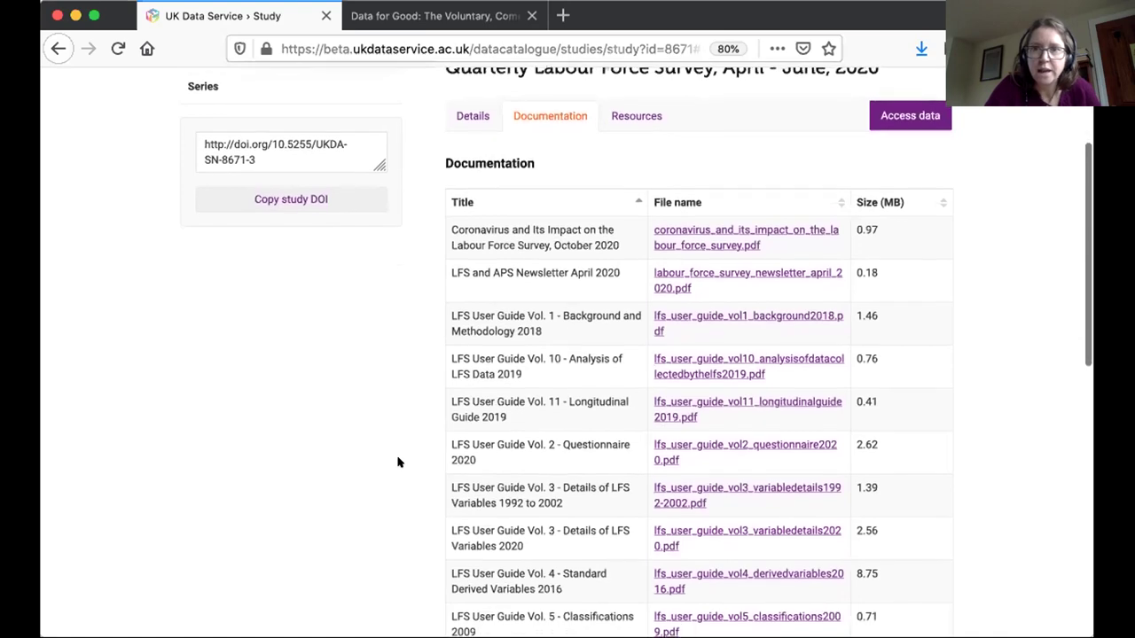
pyautogui.scroll(-4, 398, 462)
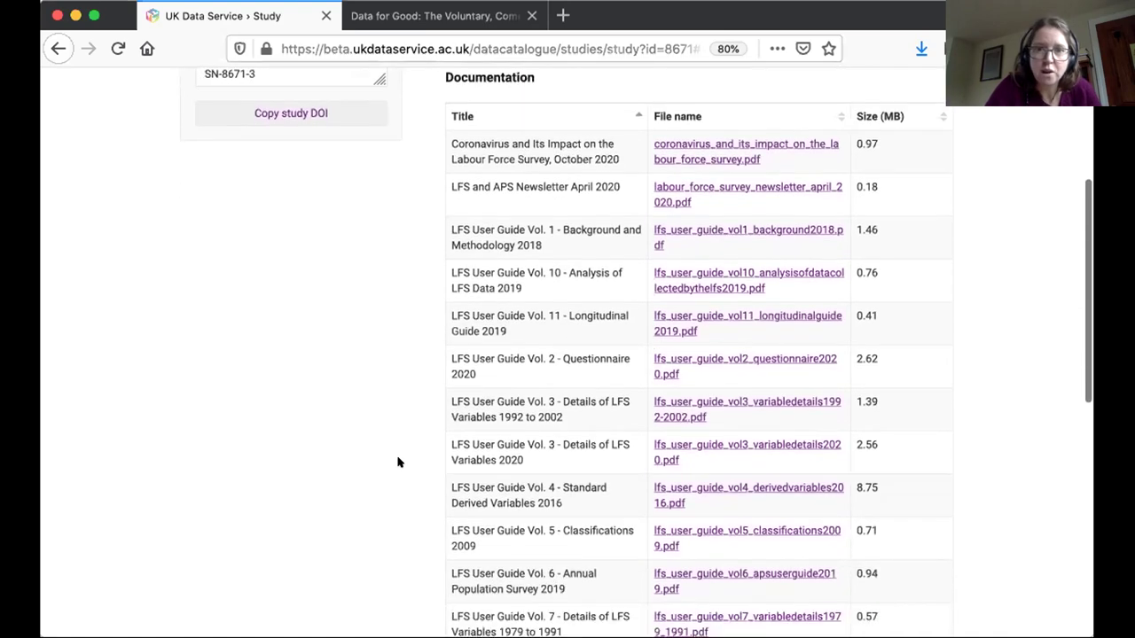
pyautogui.scroll(-4, 398, 462)
pyautogui.scroll(-5, 398, 462)
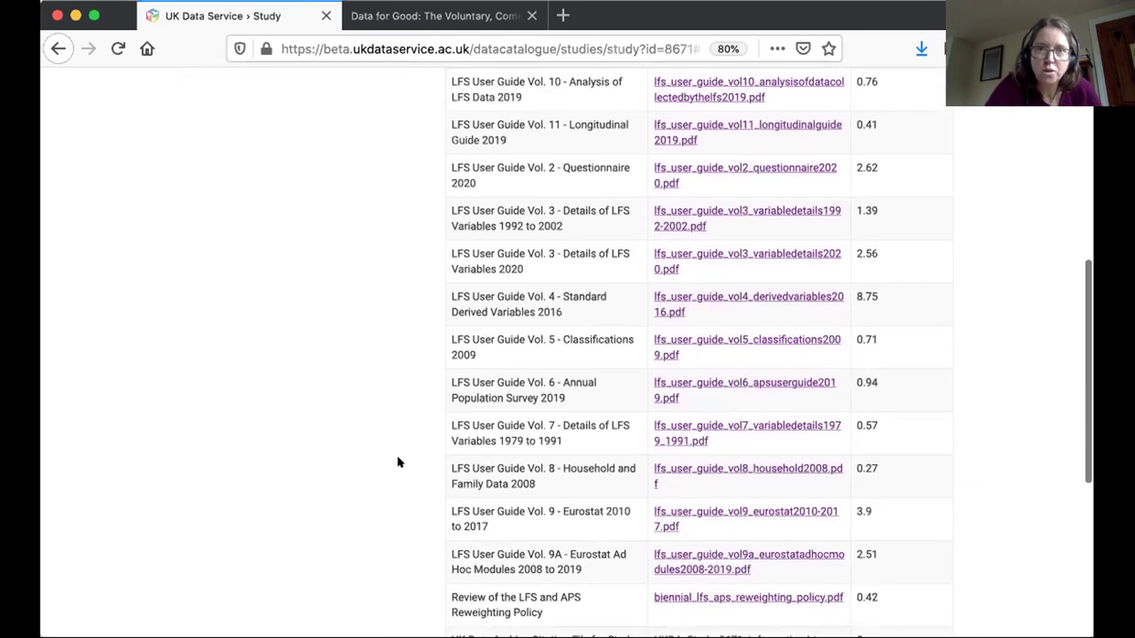
pyautogui.scroll(-6, 398, 462)
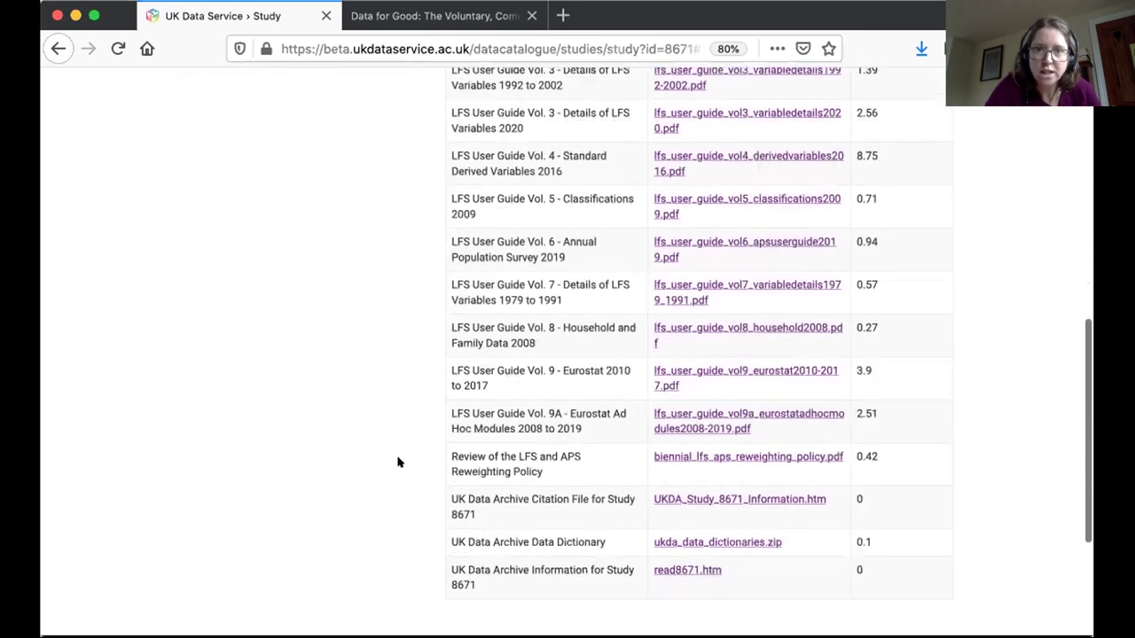
pyautogui.scroll(6, 398, 462)
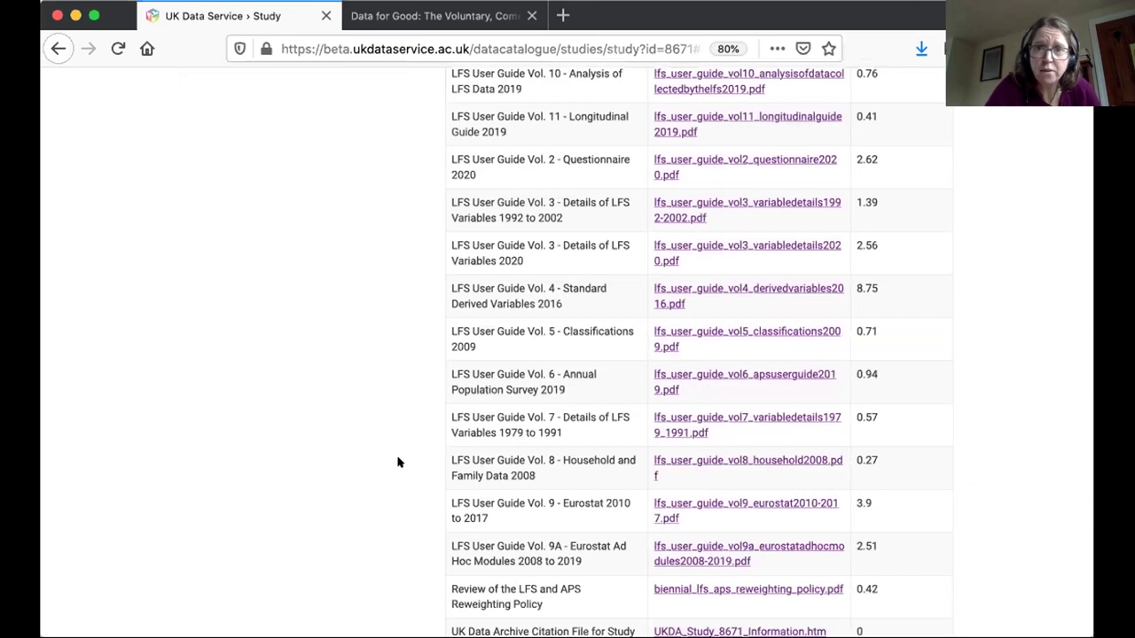
pyautogui.scroll(8, 398, 462)
pyautogui.scroll(4, 398, 462)
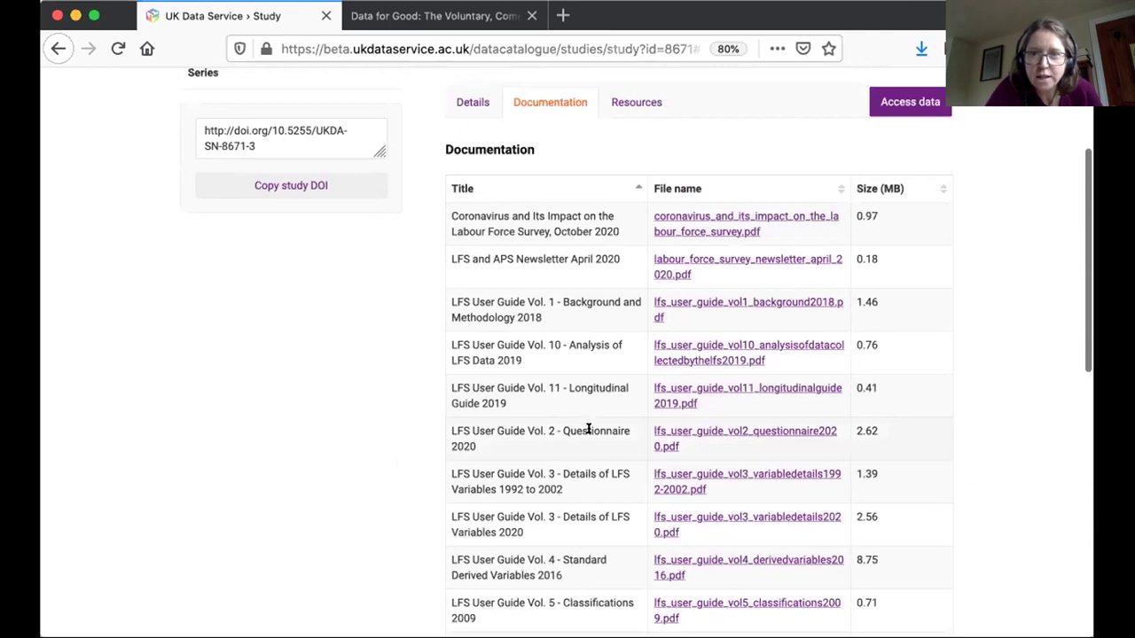
# Step: Open lfs_user_guide_vol2_questionnaire2020.pdf in a new tab and switch to it
pyautogui.rightClick(710, 430)
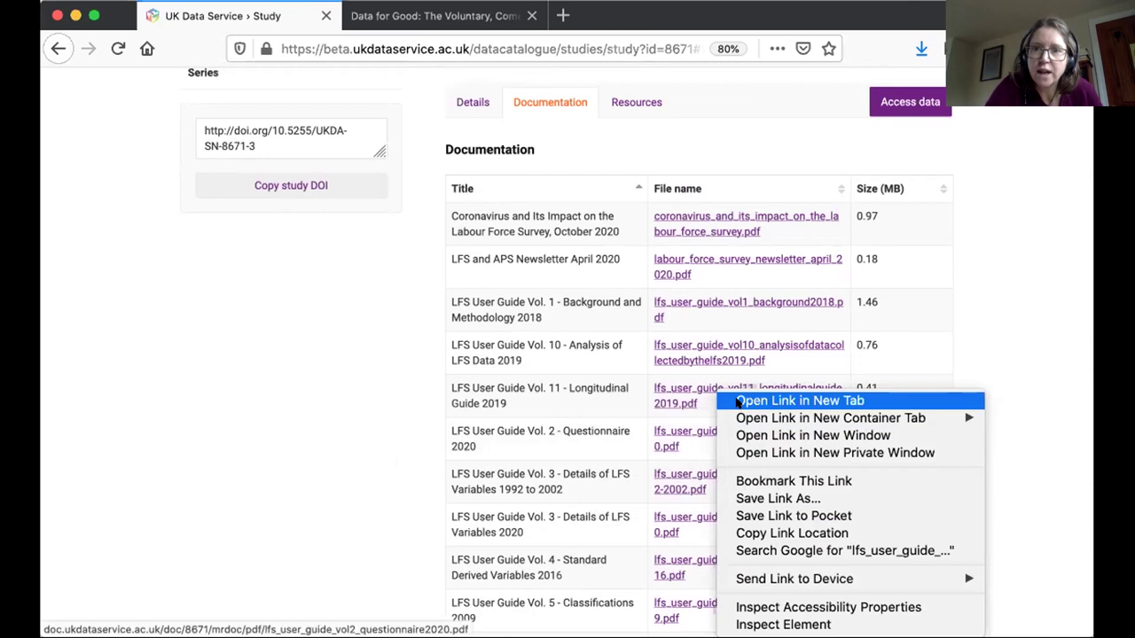
pyautogui.click(798, 401)
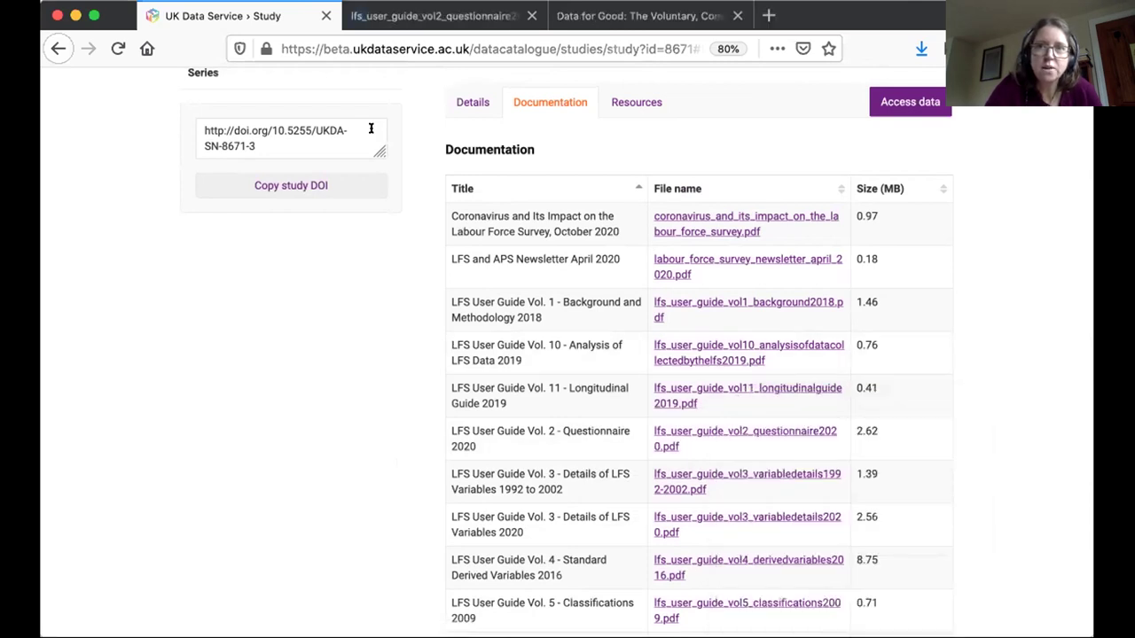
pyautogui.click(499, 23)
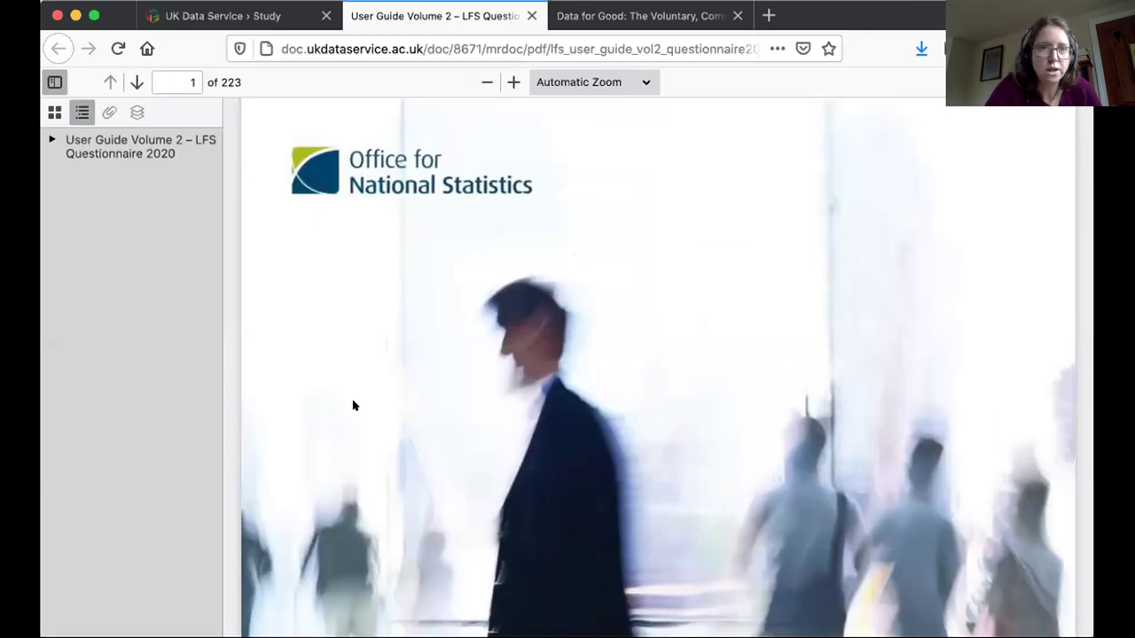
# Step: Expand the PDF outline and jump to the Main Job section on page 39
pyautogui.click(49, 139)
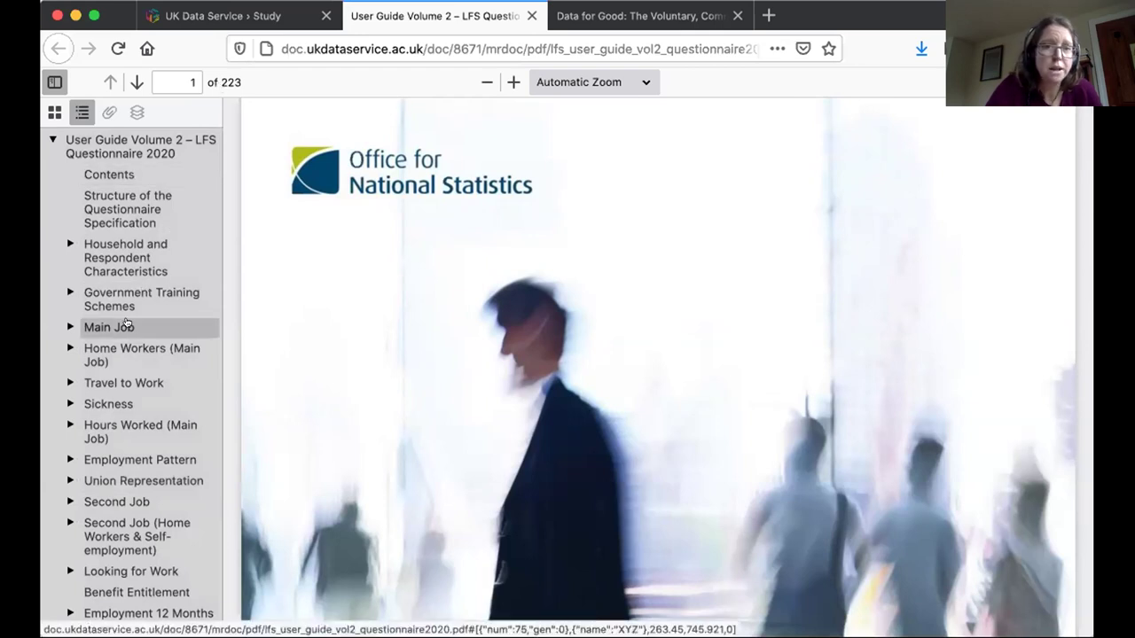
pyautogui.scroll(-2, 127, 319)
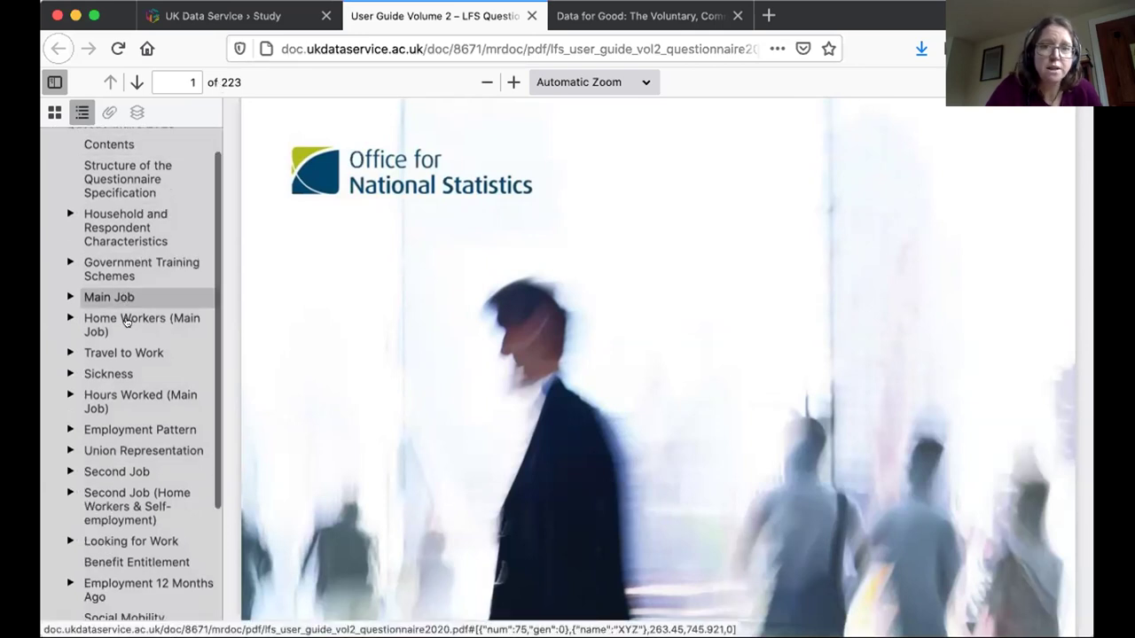
pyautogui.click(94, 282)
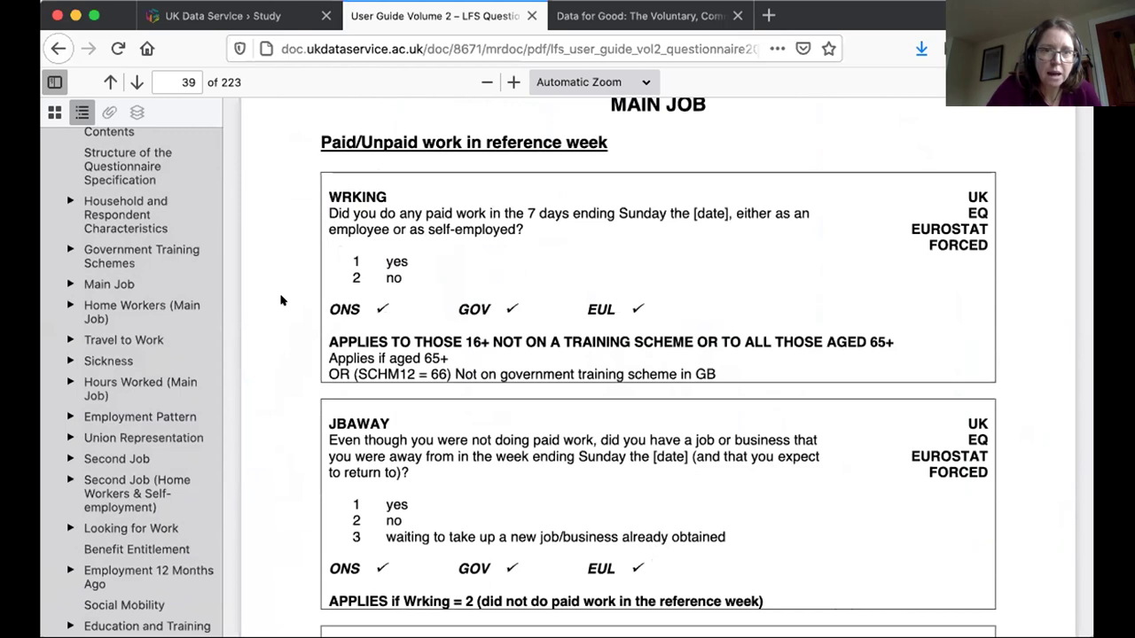
pyautogui.scroll(-1, 280, 301)
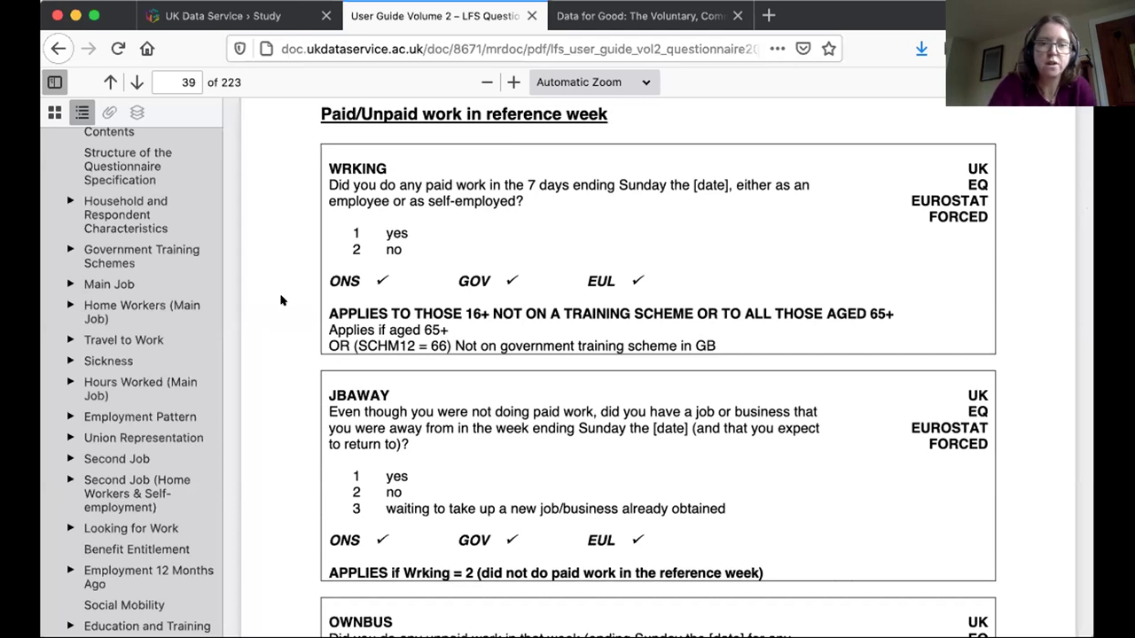
# Step: Find 'ethnicity' in the guide and advance to match 2, page 15's Nationality, Citizenship and Ethnicity section
pyautogui.press('super+f')
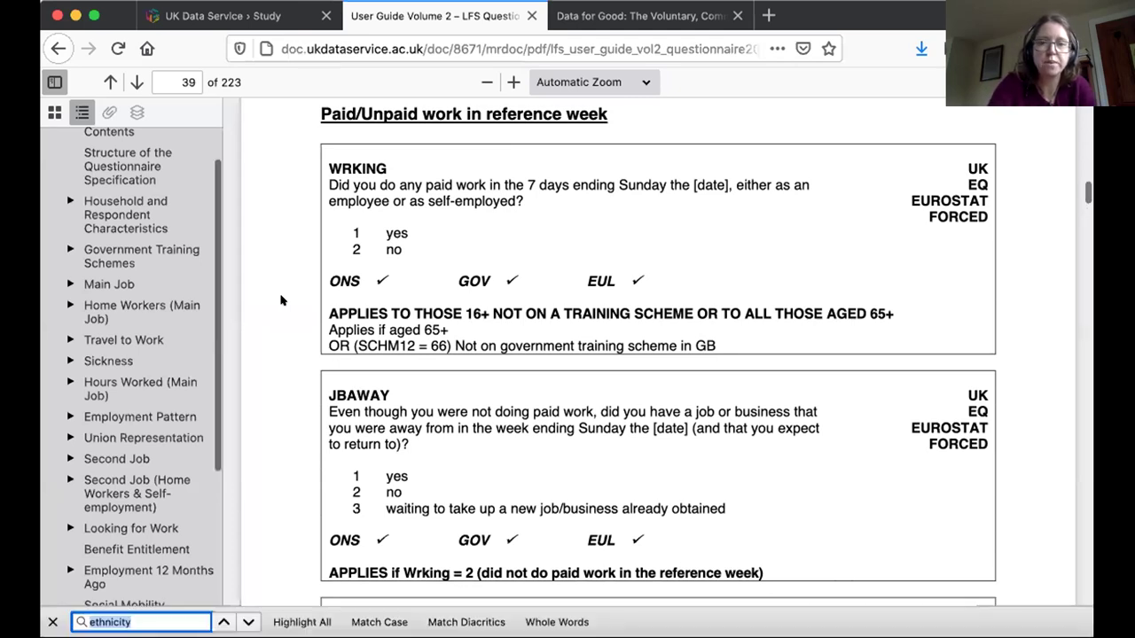
pyautogui.click(132, 611)
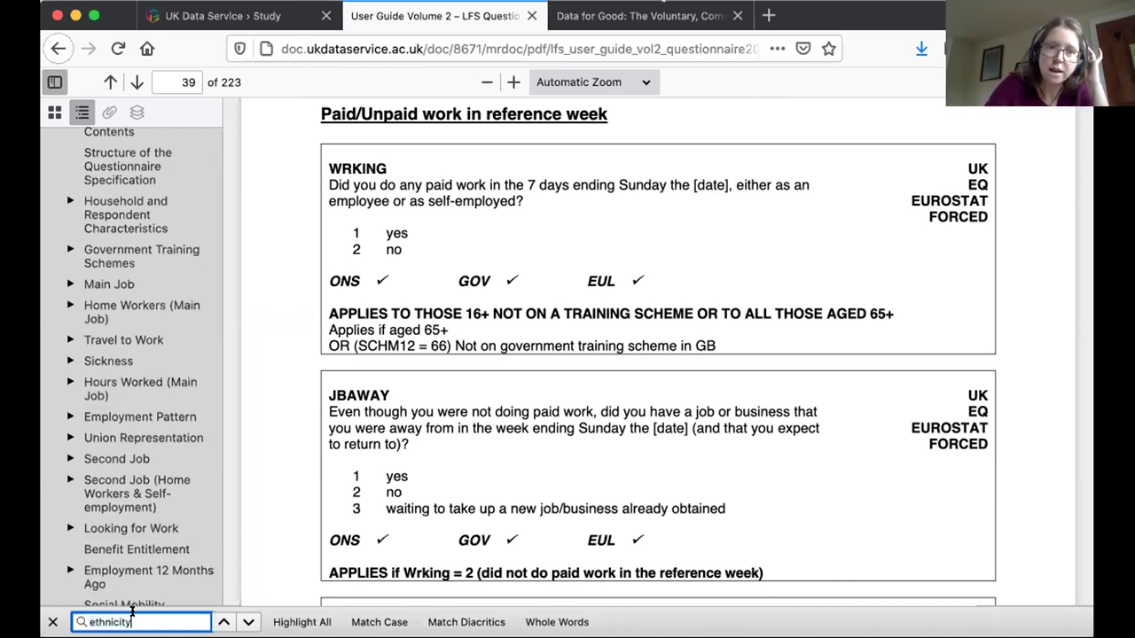
pyautogui.press('Return')
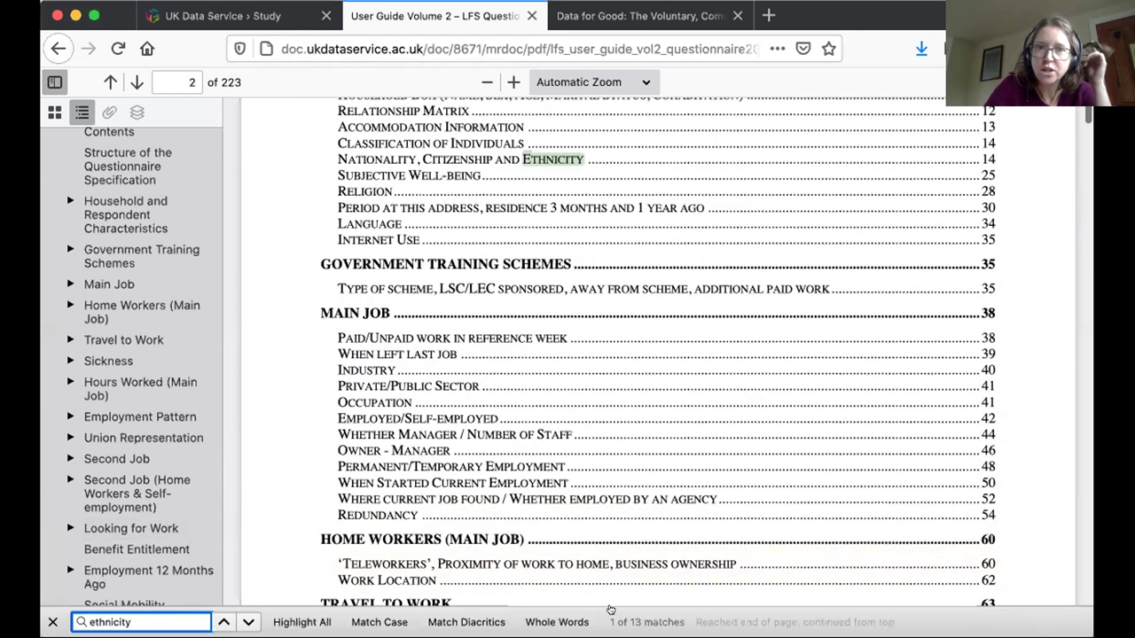
pyautogui.press('Return')
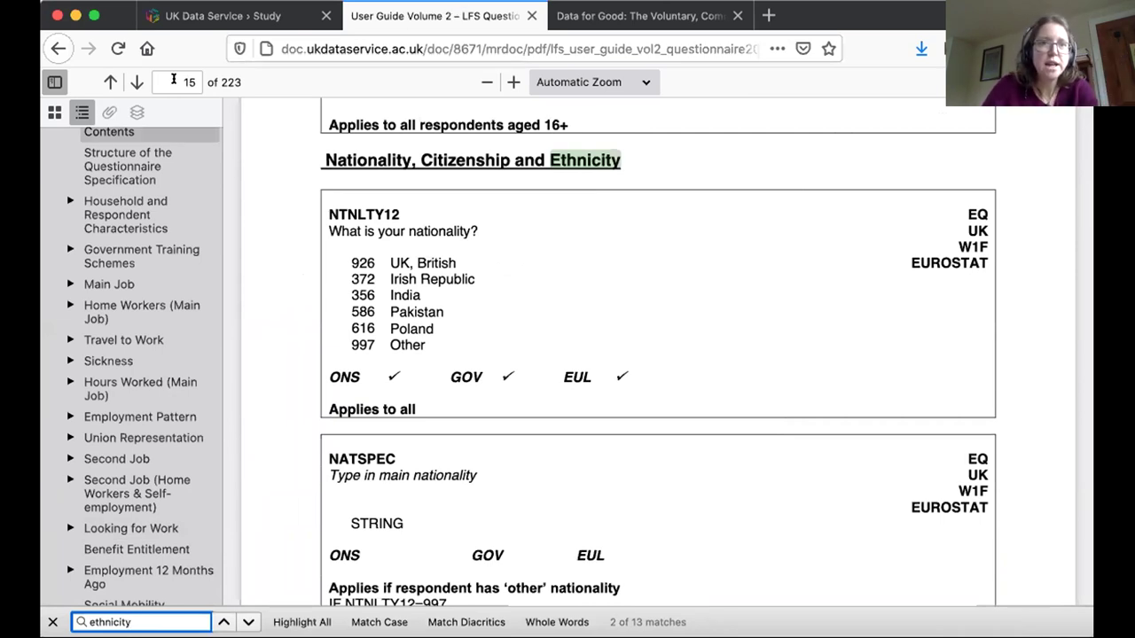
pyautogui.scroll(1, 266, 184)
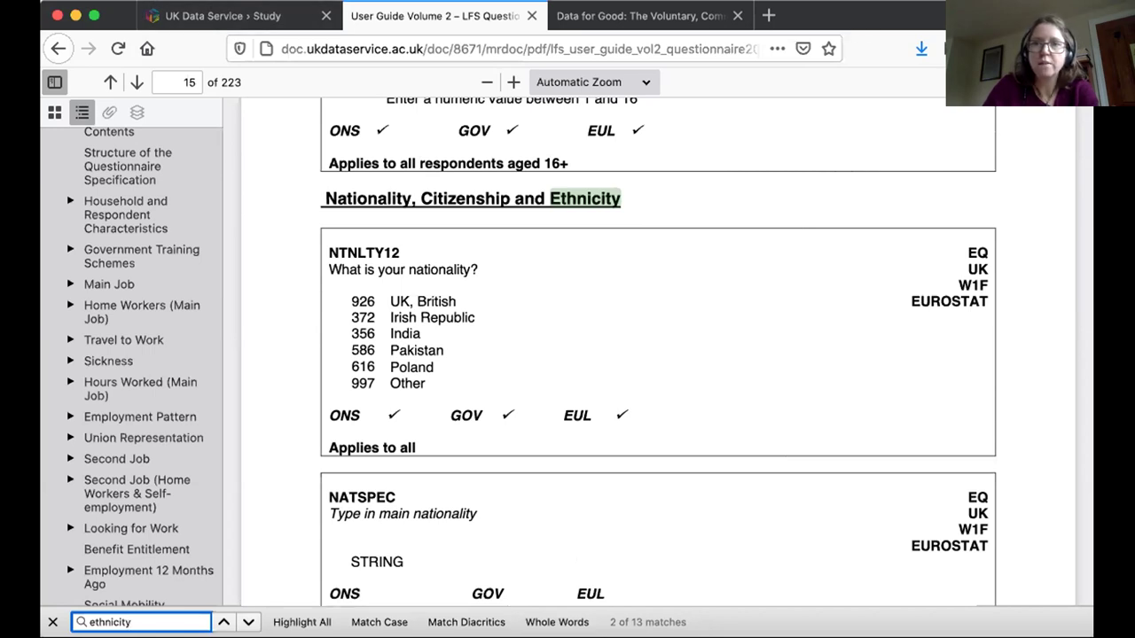
# Step: Back on the study tab, download ukda_data_dictionaries.zip from the end of the Documentation table
pyautogui.click(233, 19)
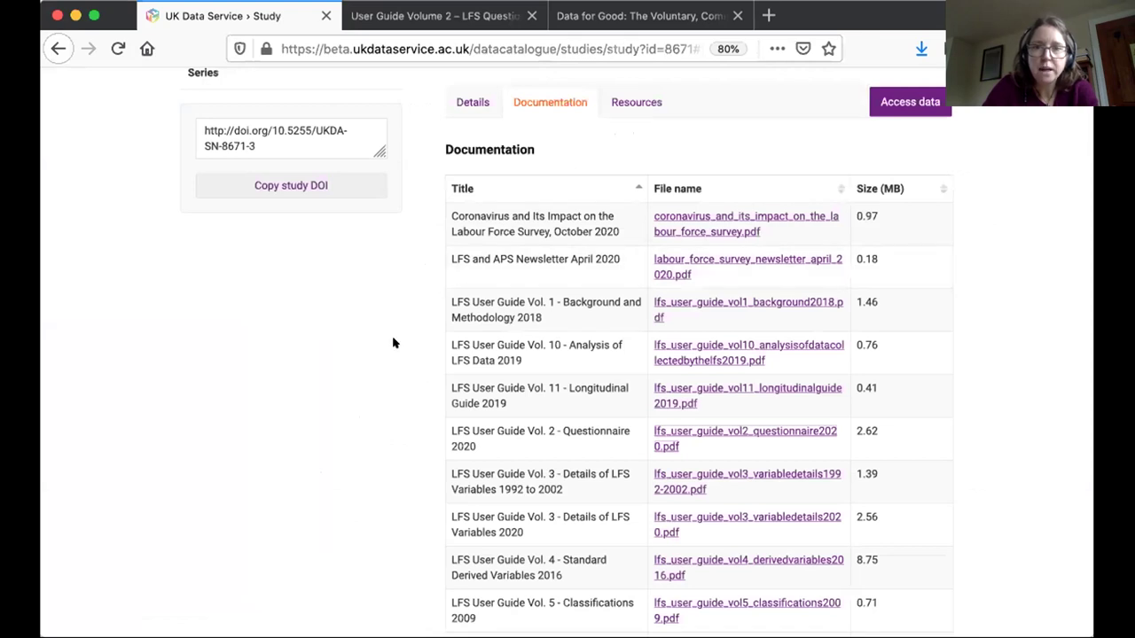
pyautogui.scroll(-10, 395, 343)
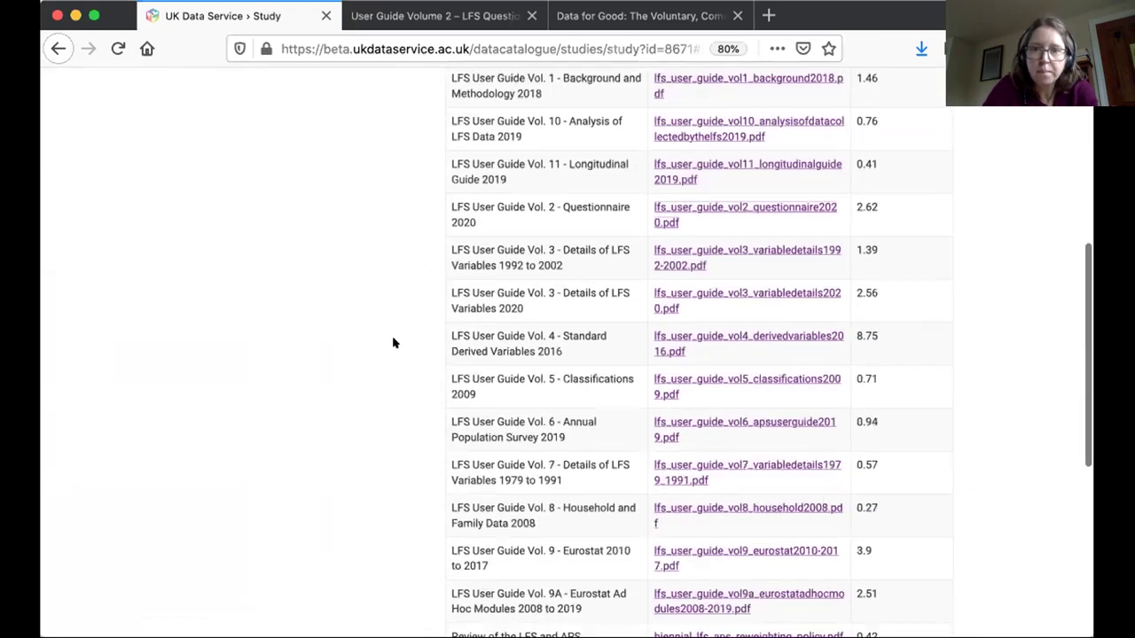
pyautogui.scroll(-2, 395, 343)
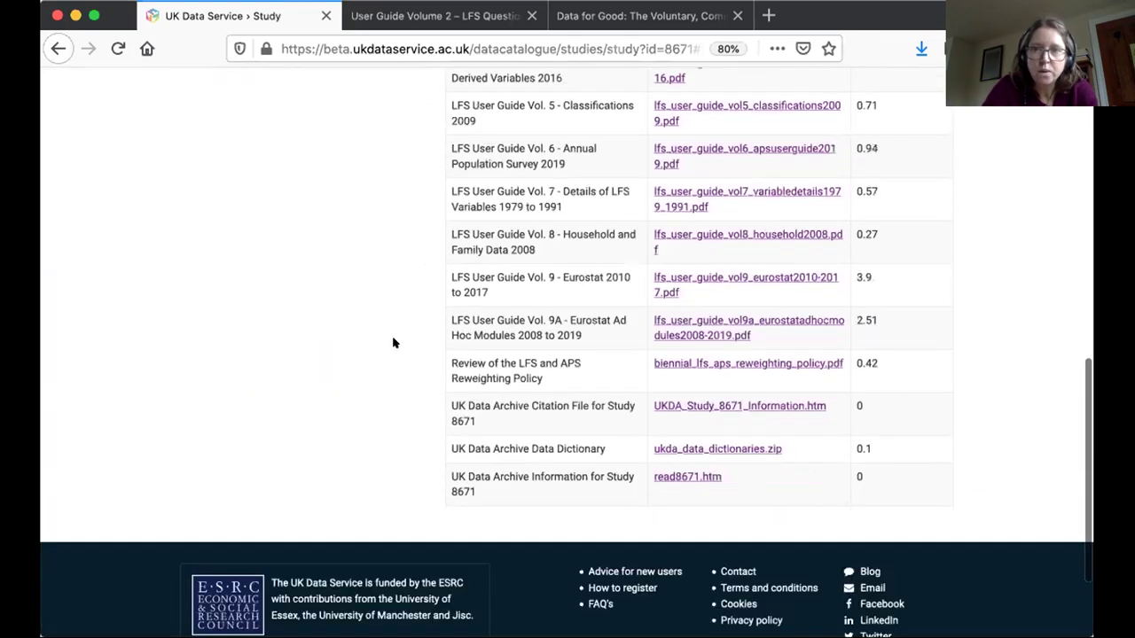
pyautogui.click(680, 450)
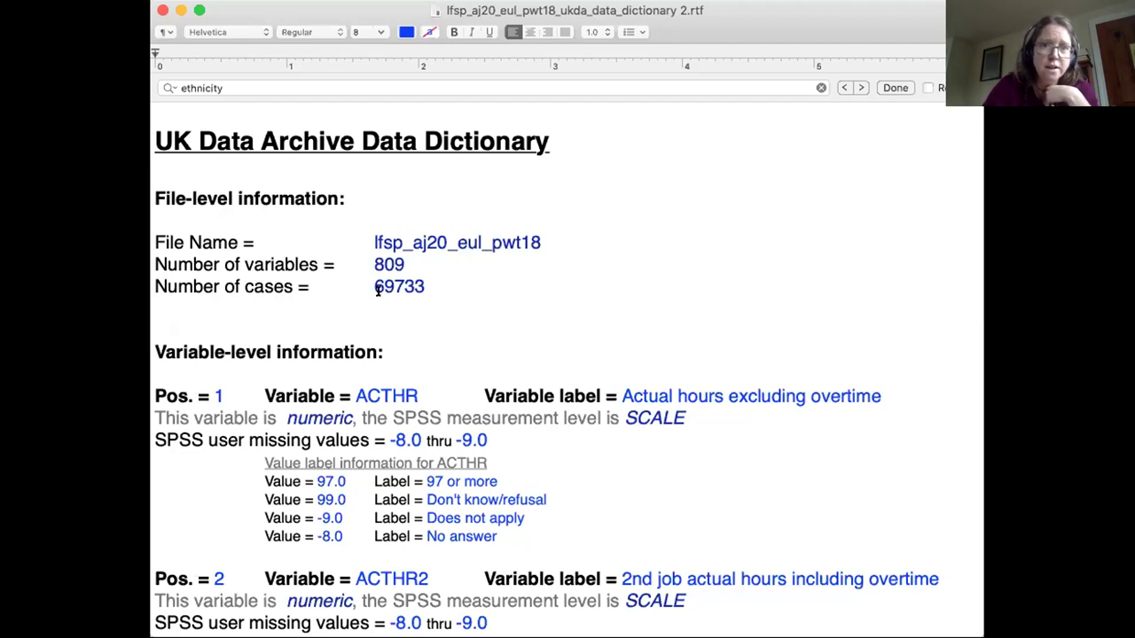
# Step: Search the data dictionary RTF for 'ethnicity' to reach variable ETHUKEUL, Ethnicity (9 categories) UK level
pyautogui.scroll(-1, 391, 298)
pyautogui.scroll(-5, 392, 299)
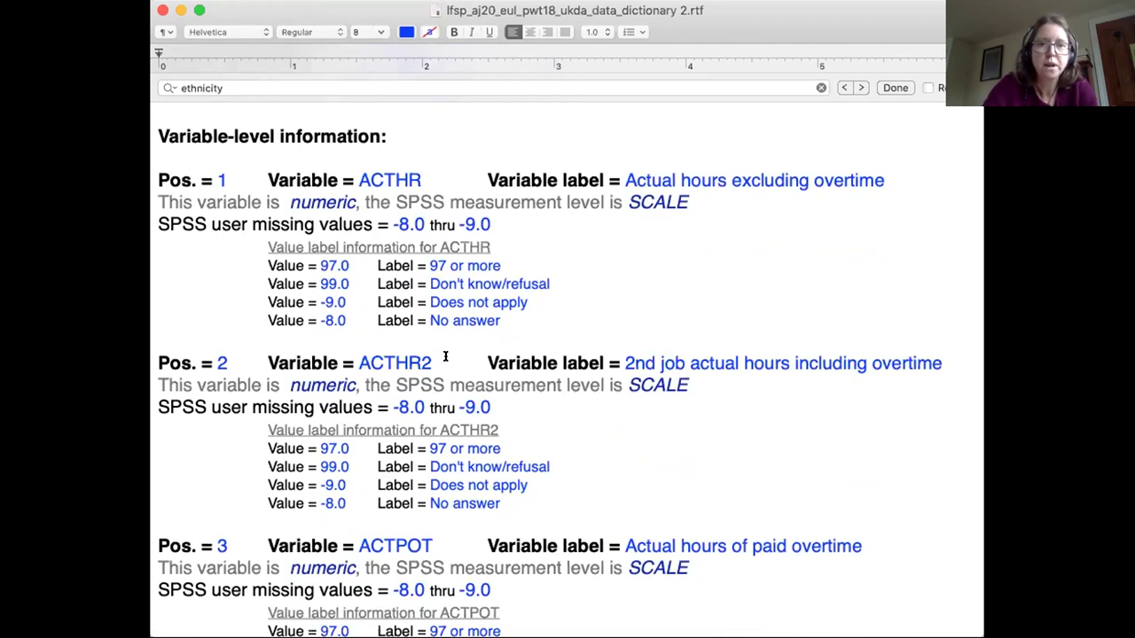
pyautogui.click(392, 83)
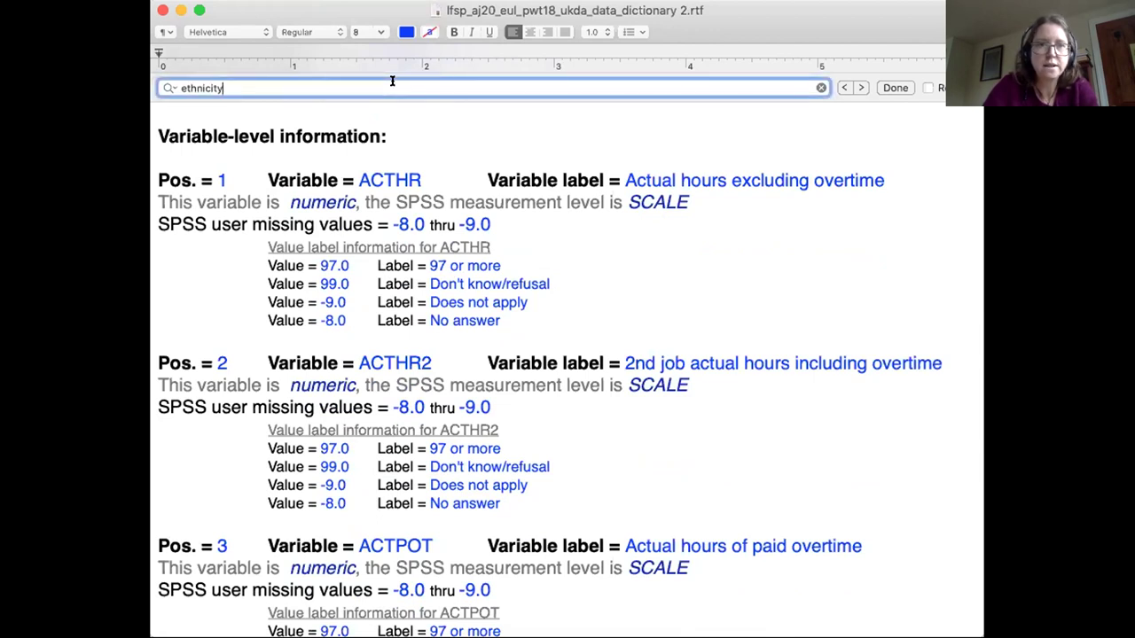
pyautogui.press('super+a')
pyautogui.press('Return')
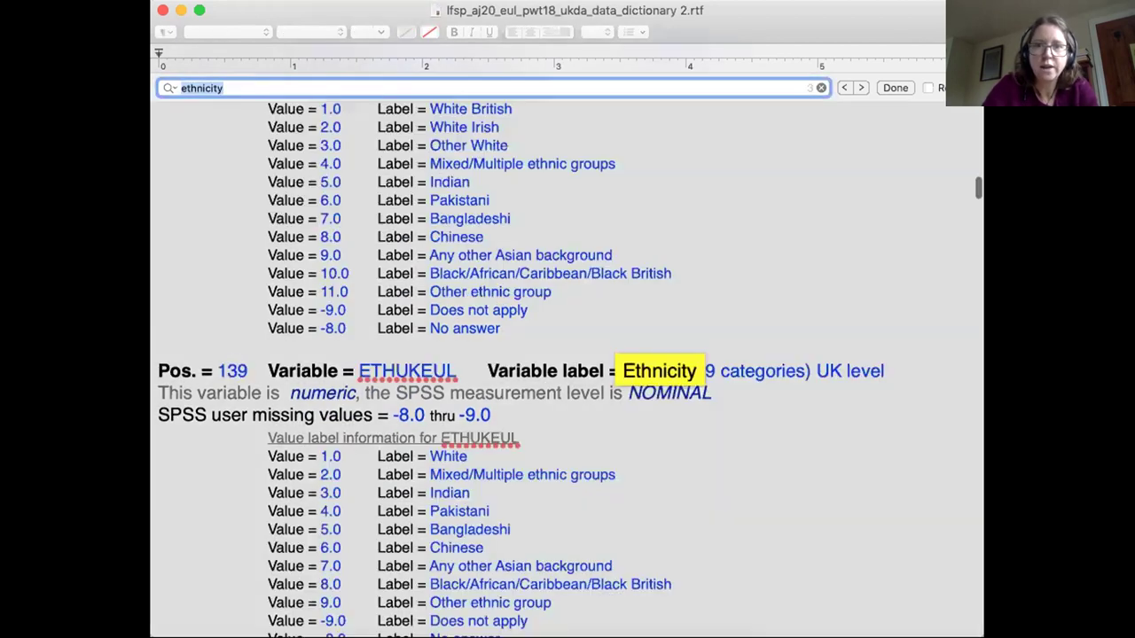
pyautogui.click(640, 482)
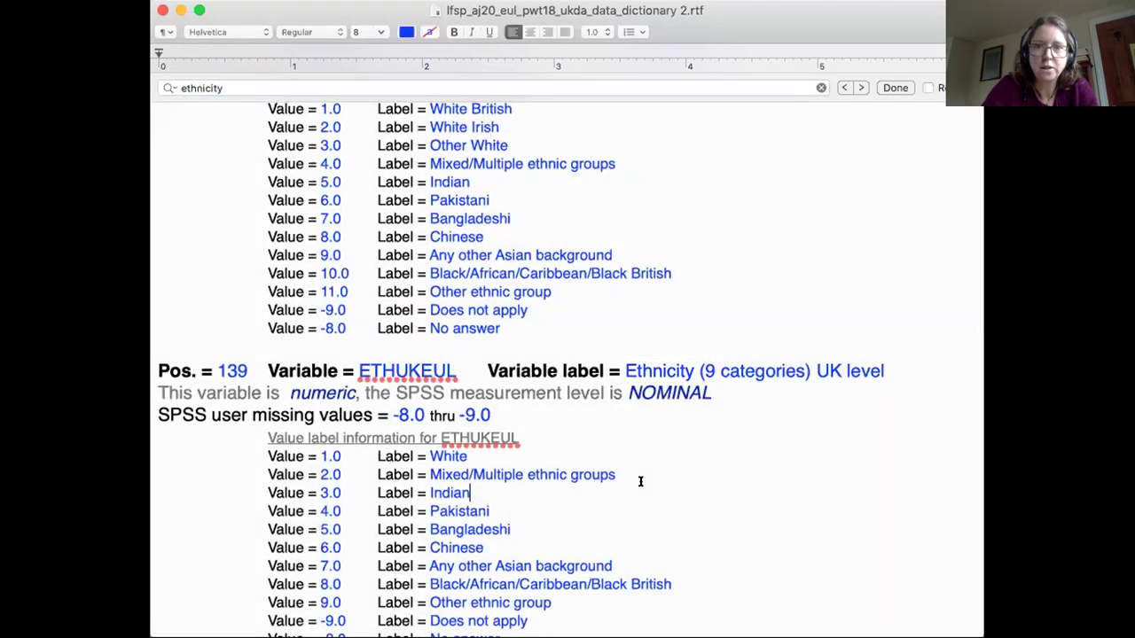
pyautogui.scroll(-3, 640, 481)
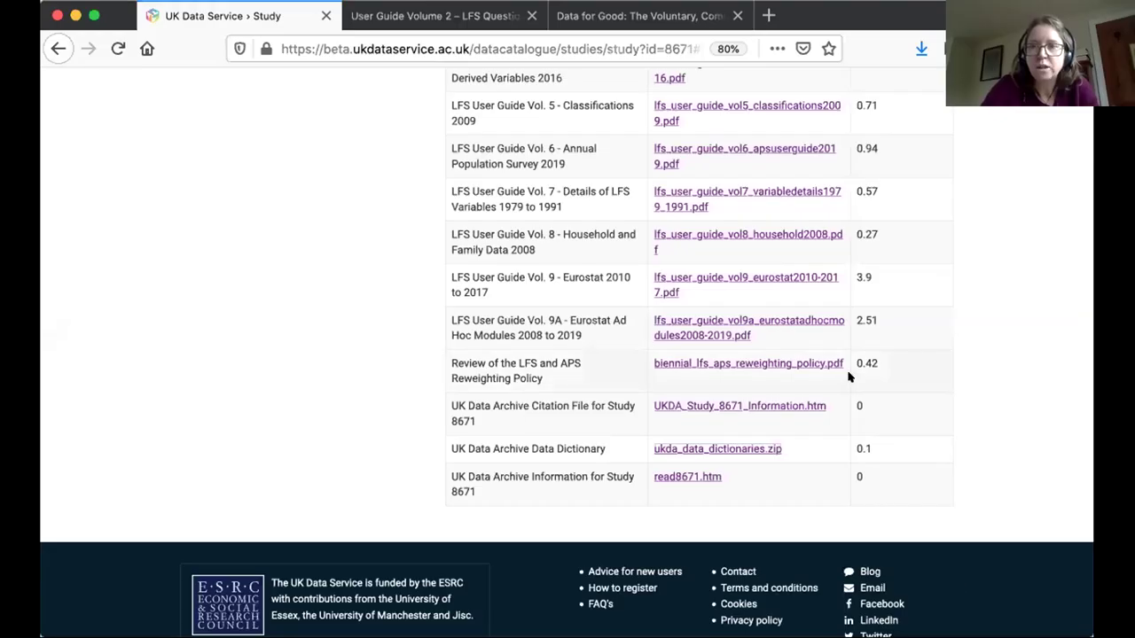
# Step: From the study's Access data section, choose Access online to explore the dataset in Nesstar
pyautogui.scroll(10, 847, 372)
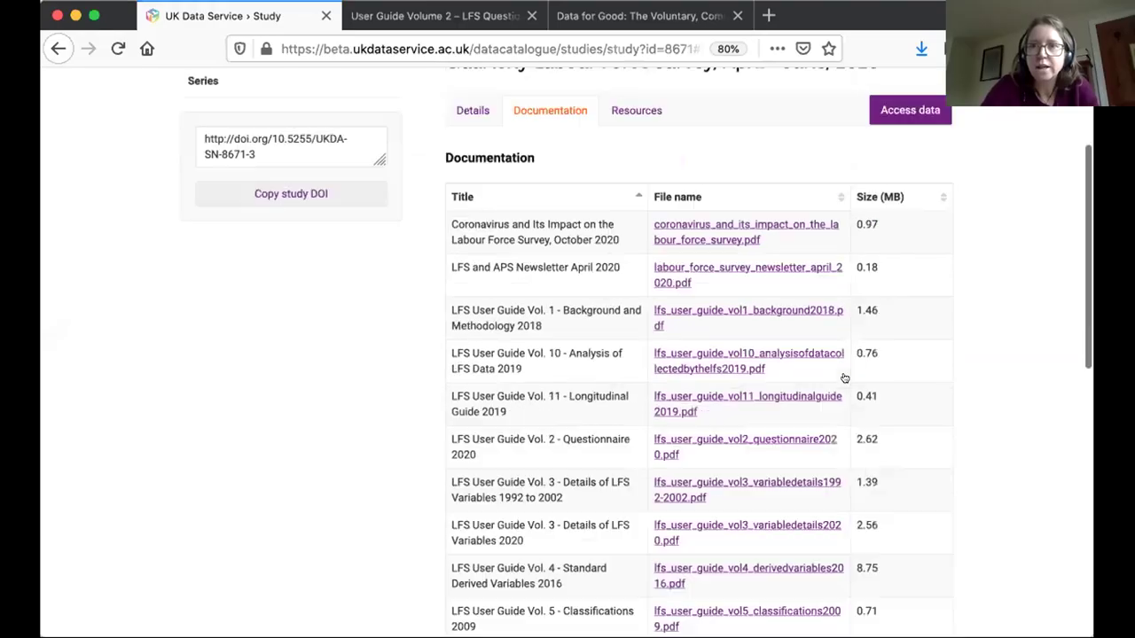
pyautogui.scroll(4, 844, 378)
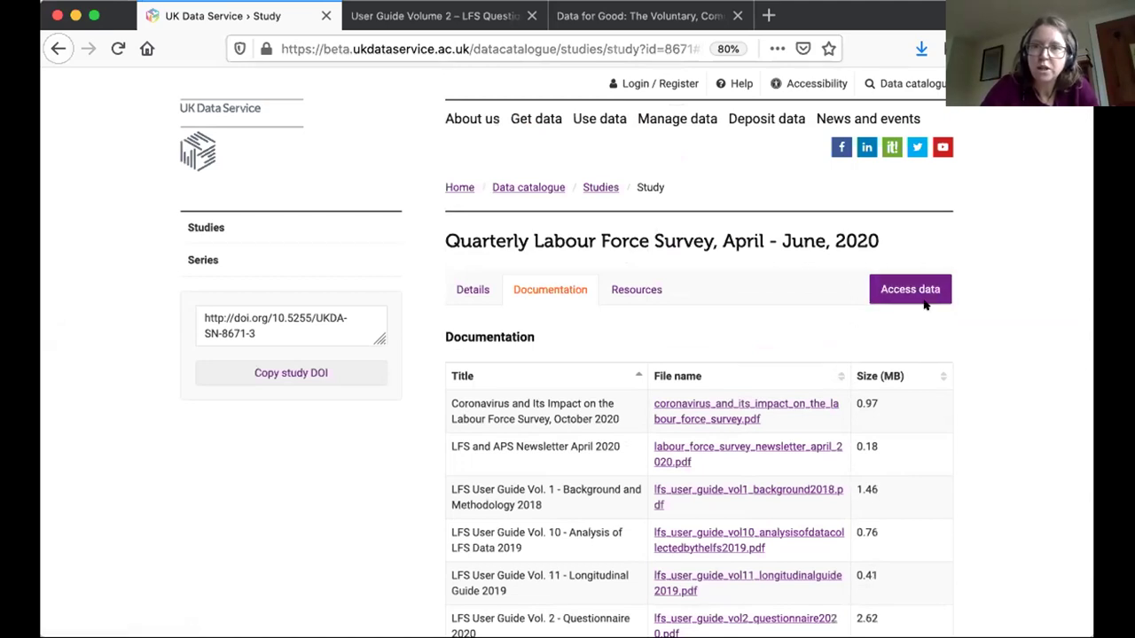
pyautogui.click(894, 297)
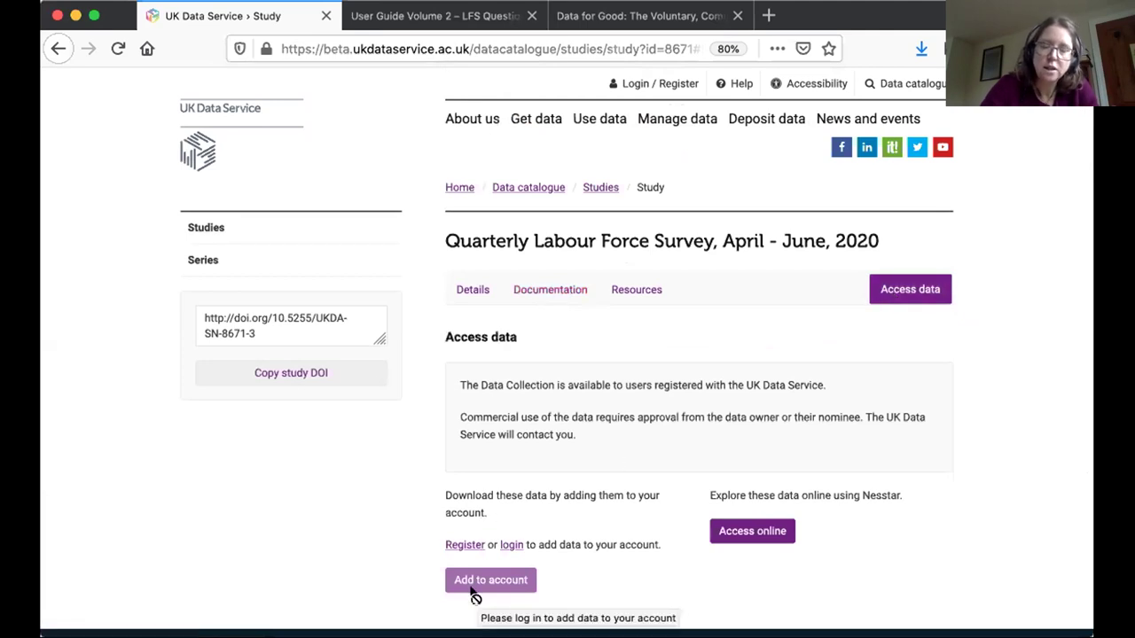
pyautogui.click(752, 530)
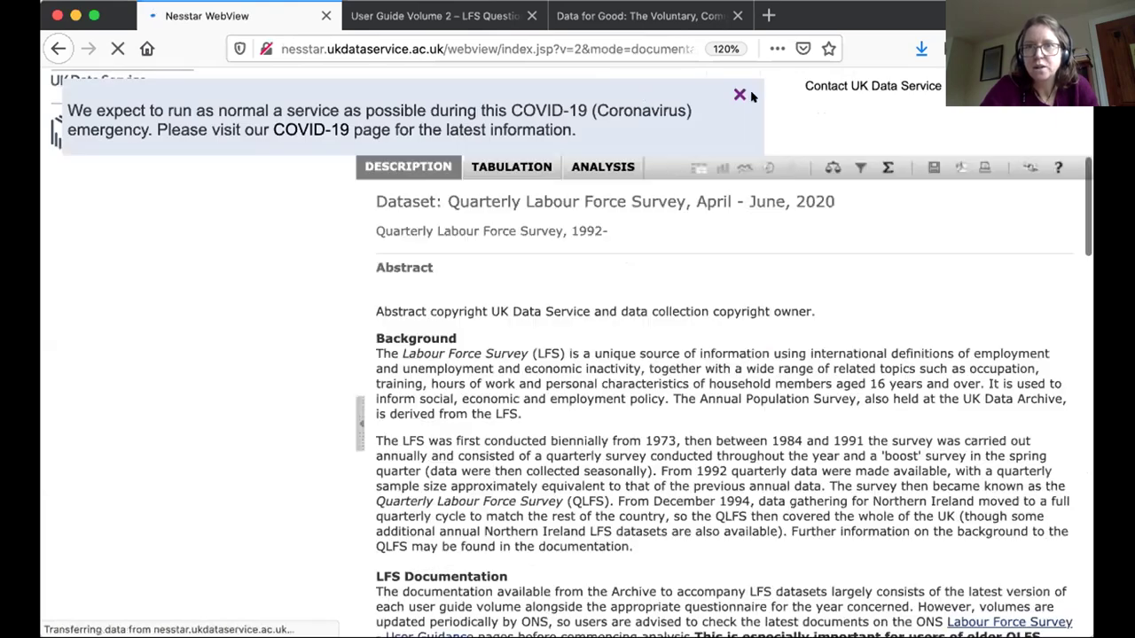
# Step: Dismiss the COVID-19 notice and collapse the Research Datasets branch of the catalogue tree
pyautogui.click(738, 92)
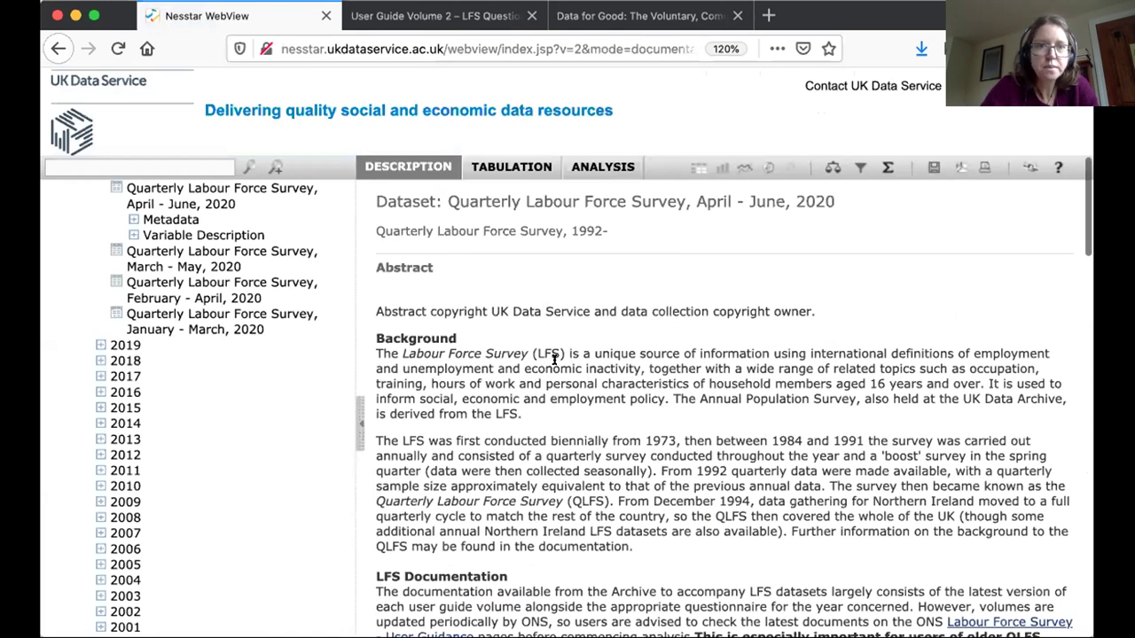
pyautogui.scroll(3, 240, 359)
pyautogui.scroll(1, 239, 359)
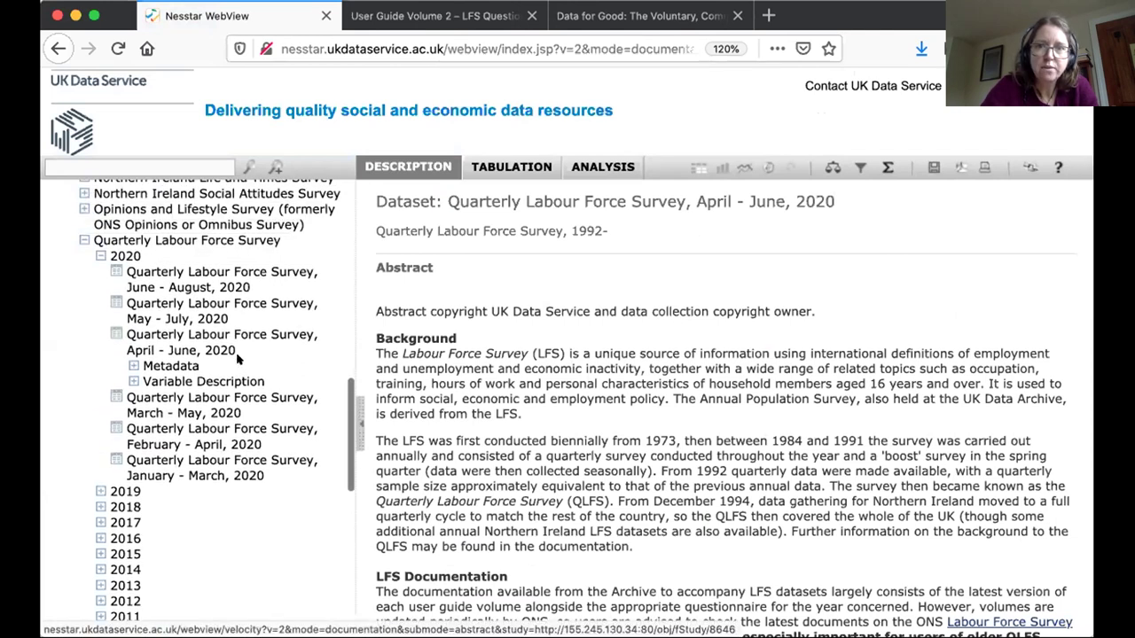
pyautogui.scroll(1, 239, 359)
pyautogui.scroll(3, 238, 359)
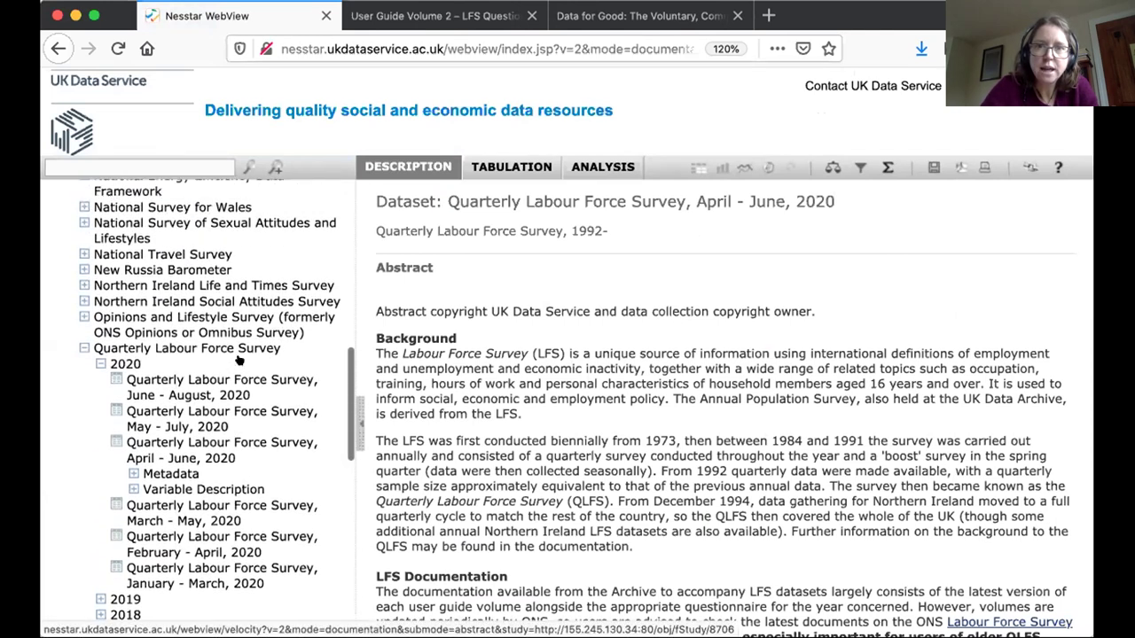
pyautogui.scroll(1, 238, 359)
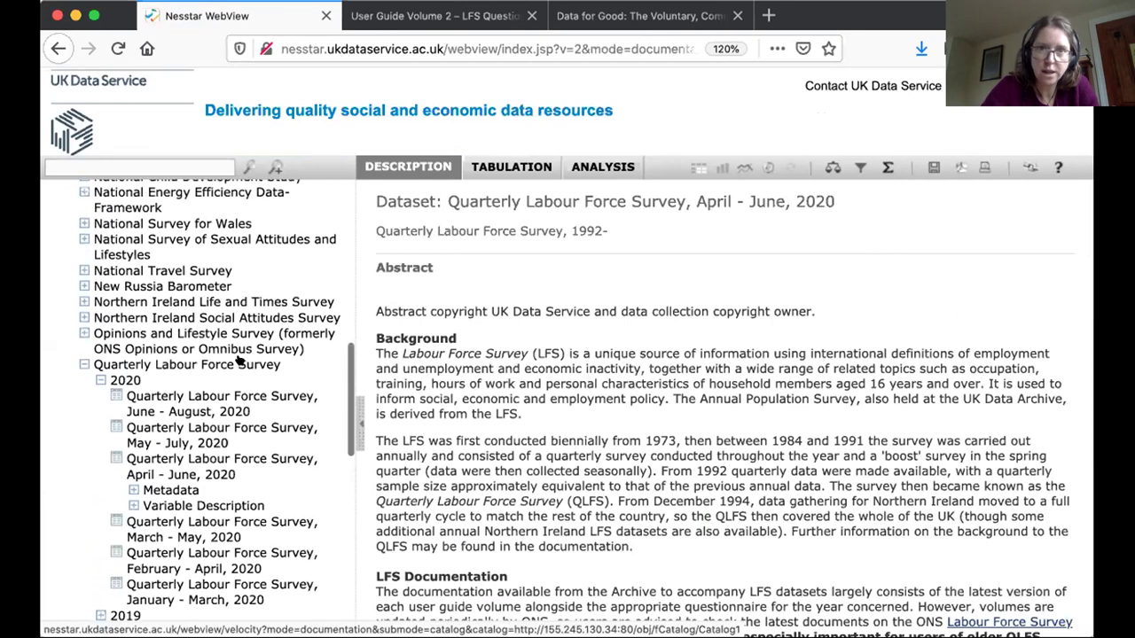
pyautogui.scroll(1, 238, 359)
pyautogui.scroll(15, 238, 360)
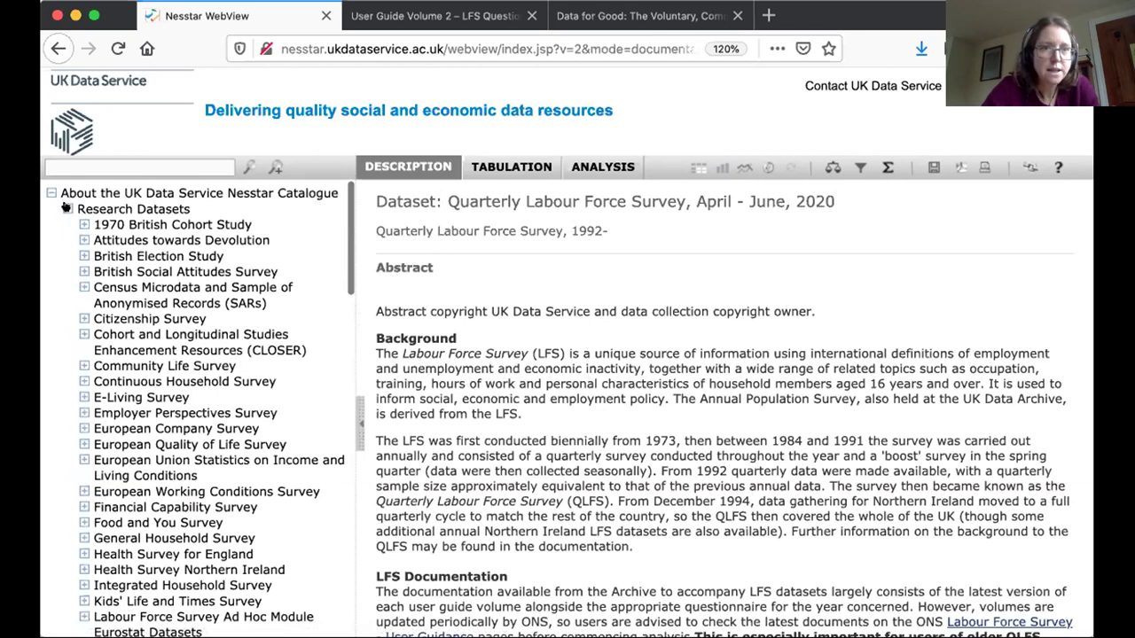
pyautogui.click(67, 208)
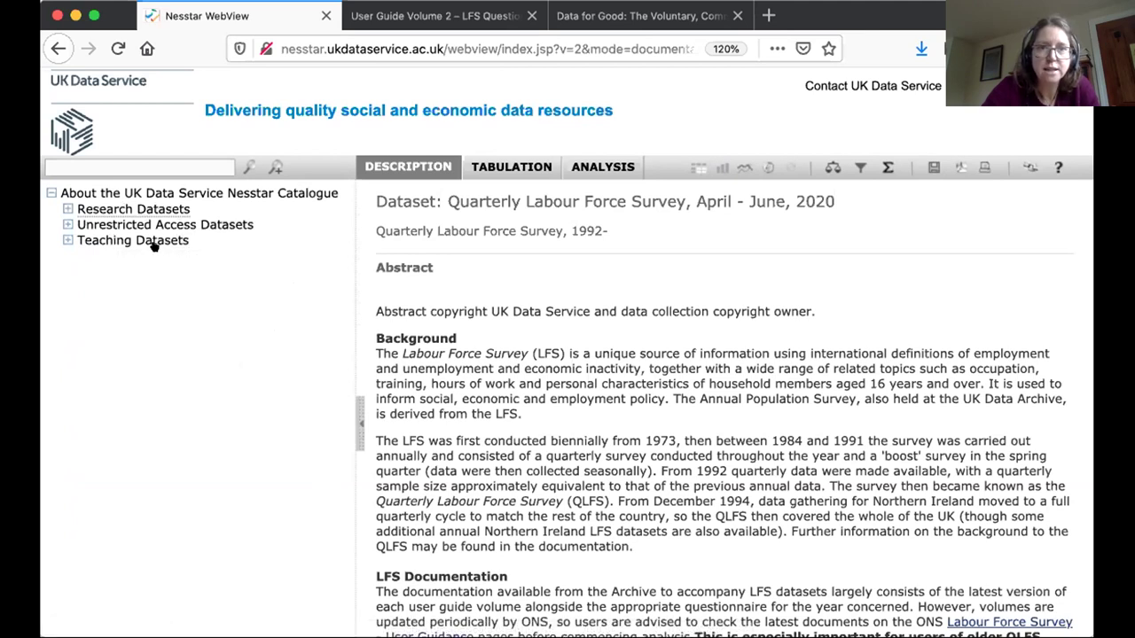
# Step: Browse Unrestricted Access Teaching Datasets > Labour Force Survey to the January - March 2015 teaching dataset description
pyautogui.click(65, 224)
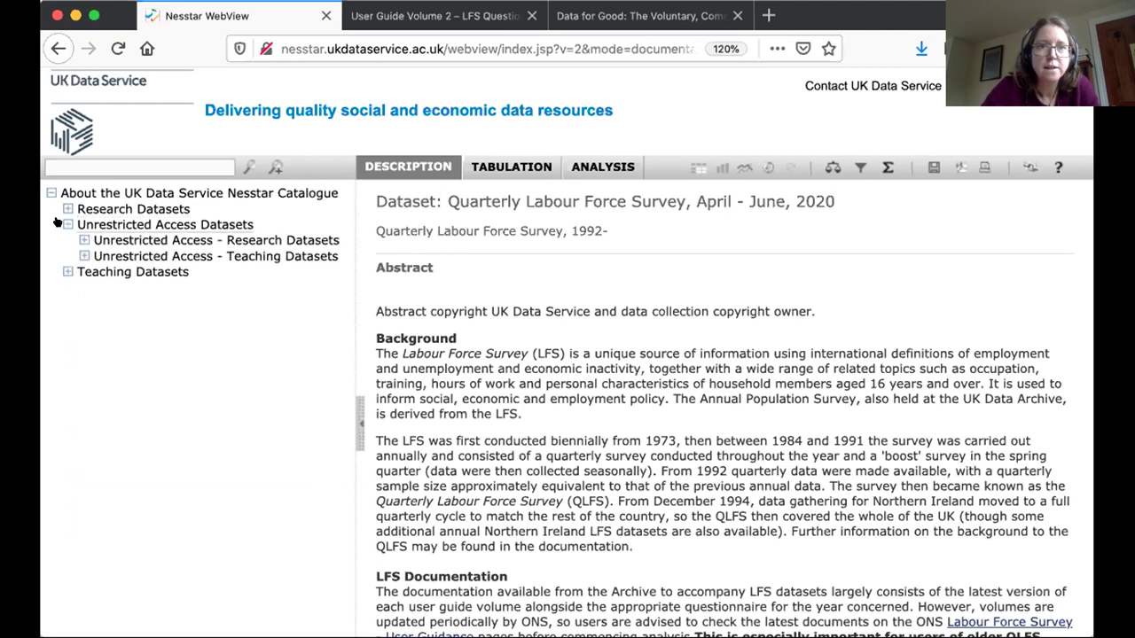
pyautogui.click(93, 252)
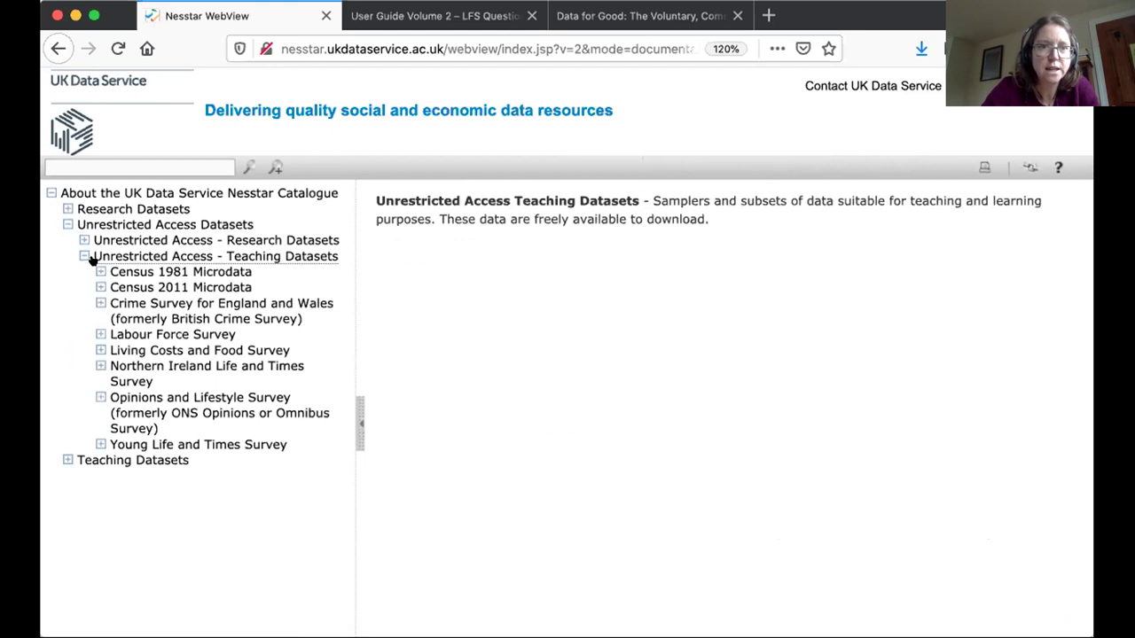
pyautogui.click(97, 334)
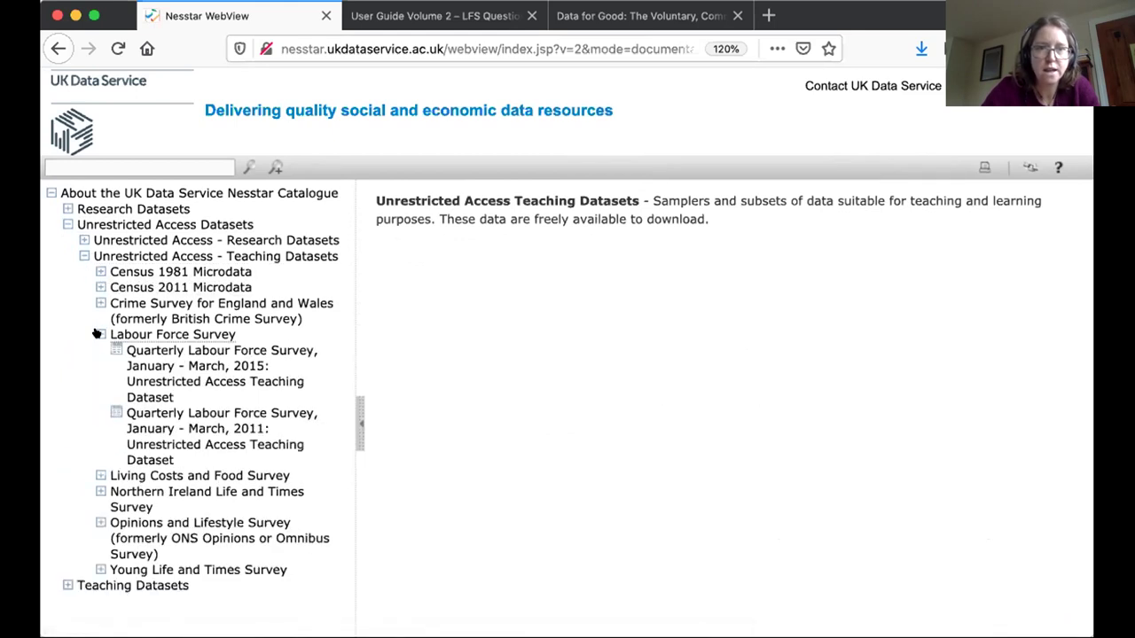
pyautogui.click(156, 366)
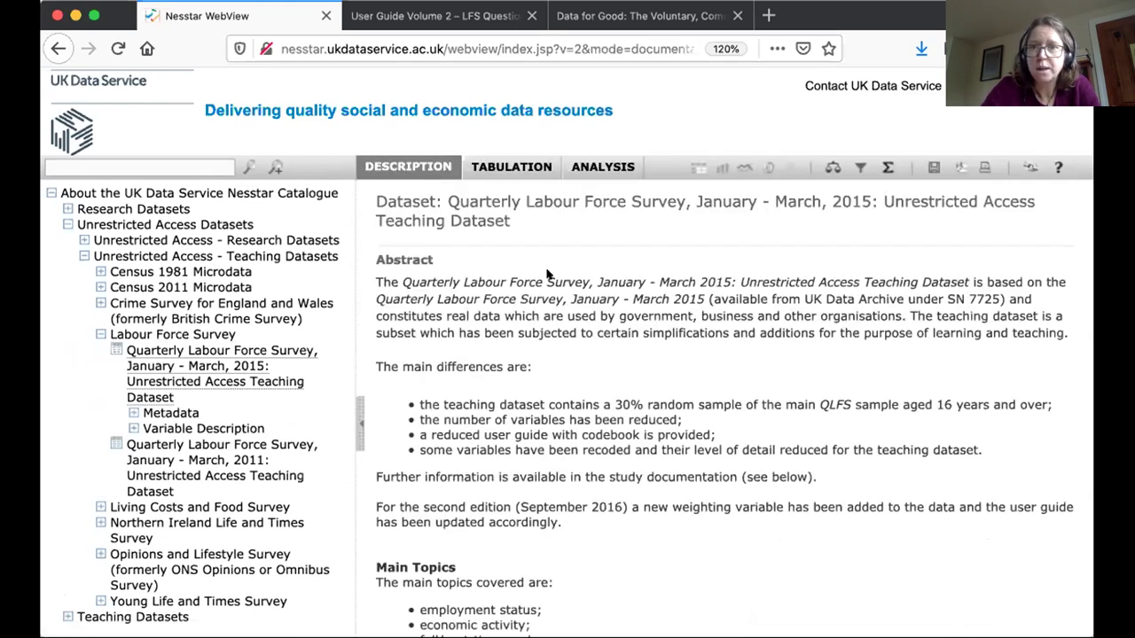
# Step: Expand the dataset's Variable Description and Household Variables groups in the variable tree
pyautogui.scroll(-2, 545, 357)
pyautogui.scroll(-2, 545, 357)
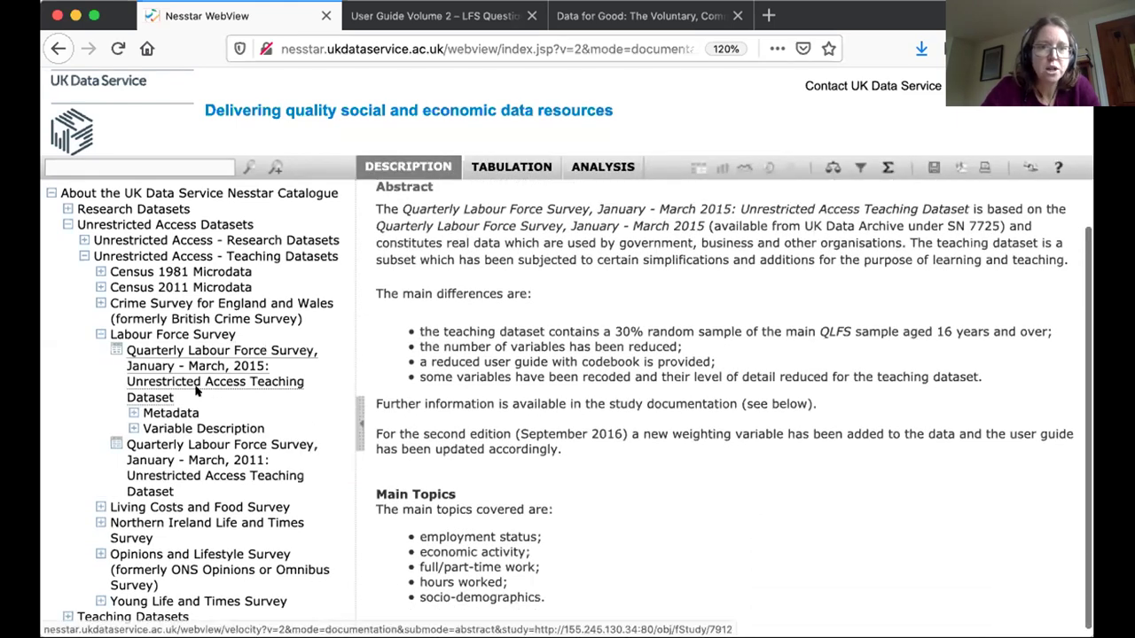
pyautogui.click(132, 427)
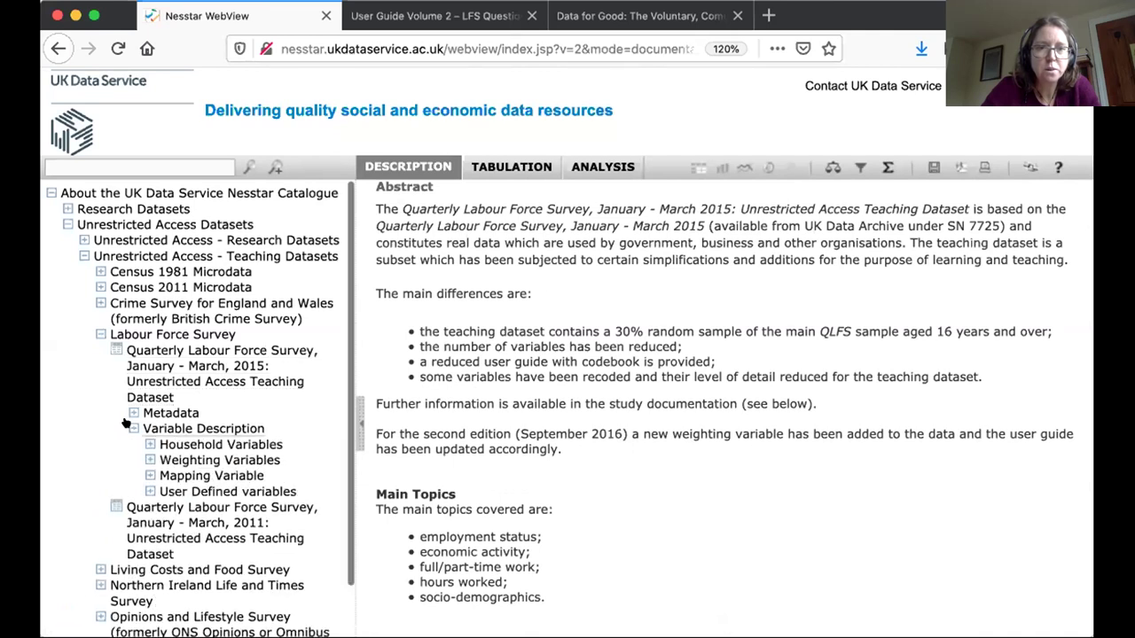
pyautogui.scroll(-1, 103, 431)
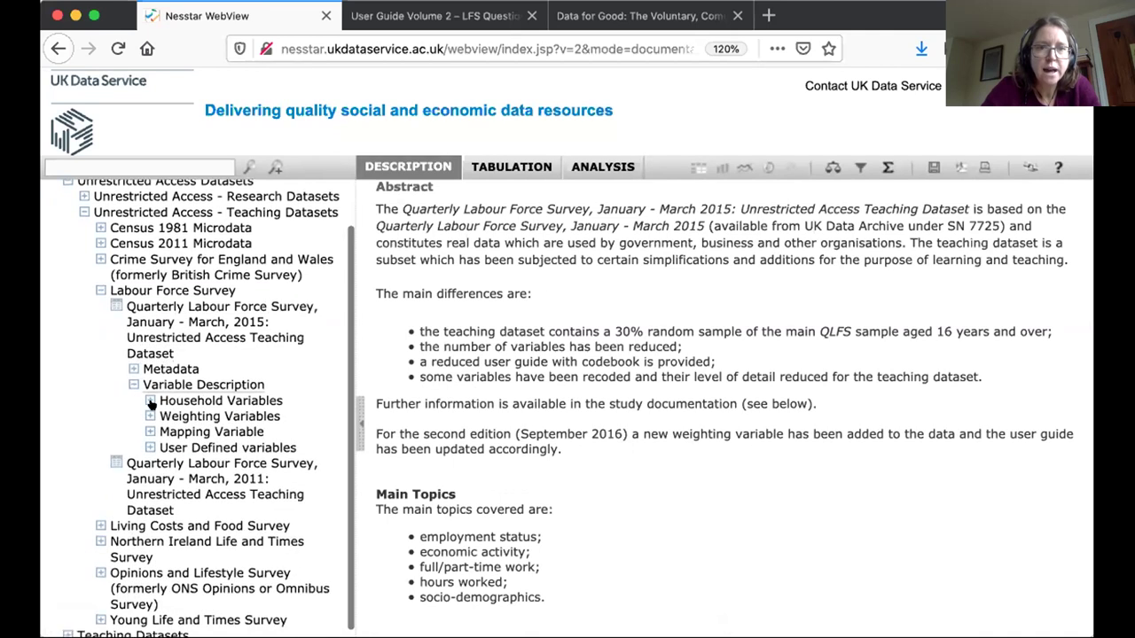
pyautogui.click(147, 399)
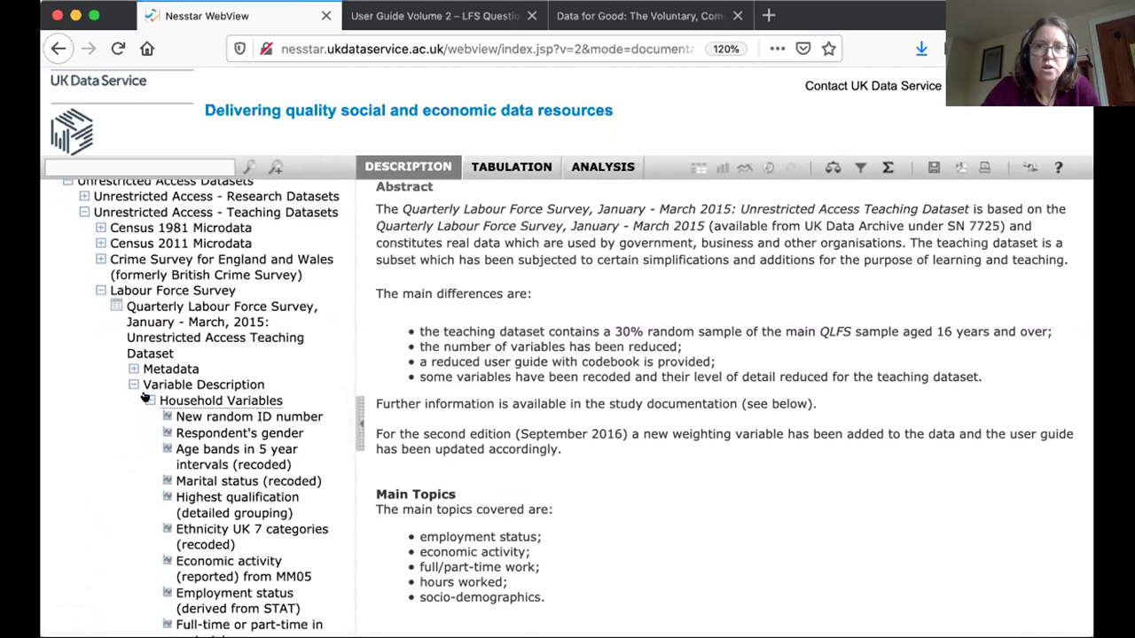
# Step: View frequencies for FTPTWK (full-time or part-time), then HIQUL15D highest qualification (detailed grouping)
pyautogui.scroll(-3, 146, 401)
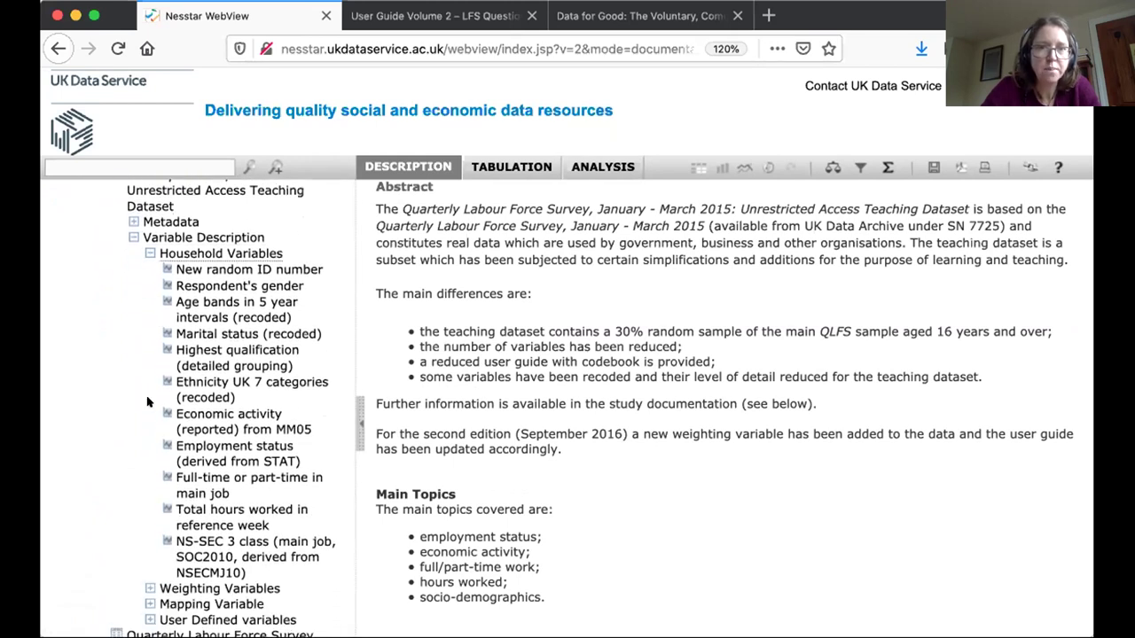
pyautogui.click(197, 482)
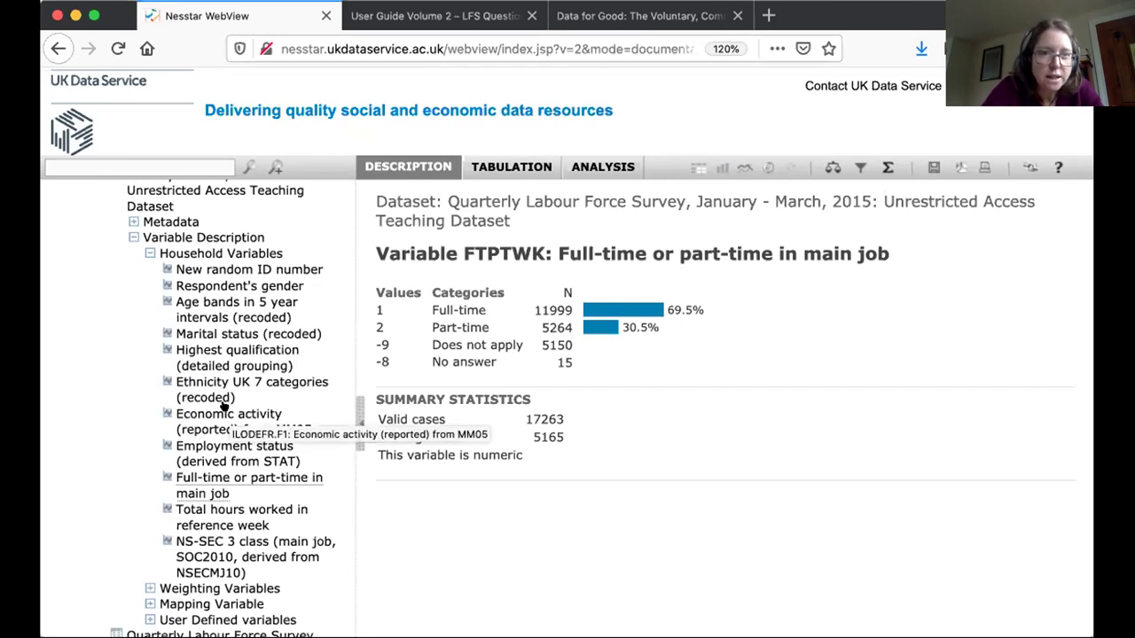
pyautogui.click(201, 351)
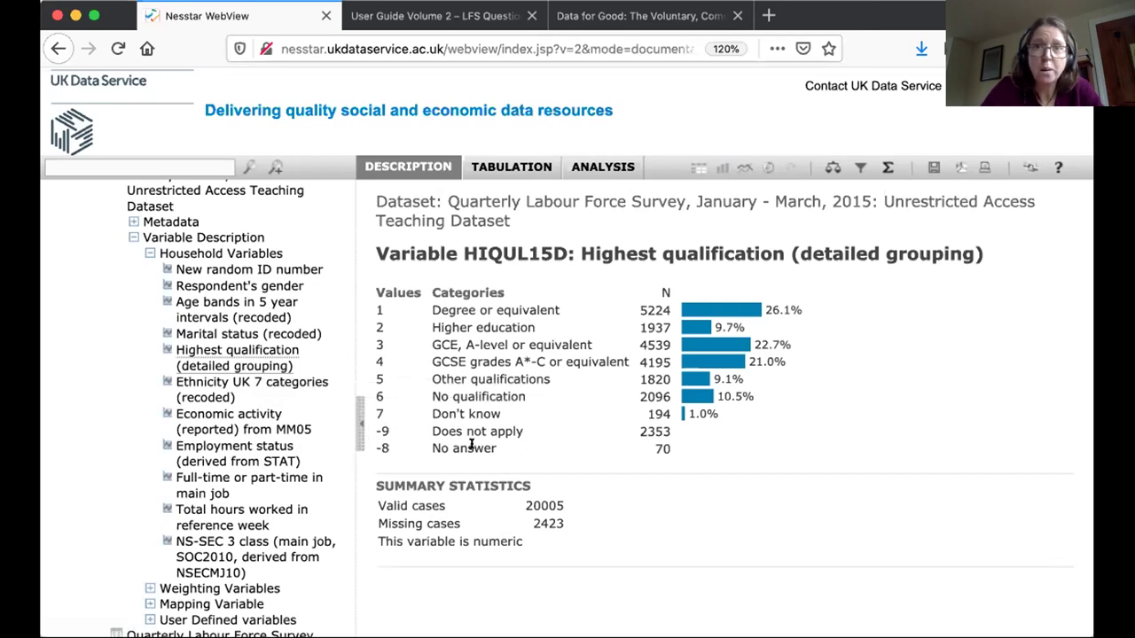
# Step: Switch to the Data for Good: Voluntary, Community and Social Enterprise Sector workshop tab
pyautogui.click(695, 17)
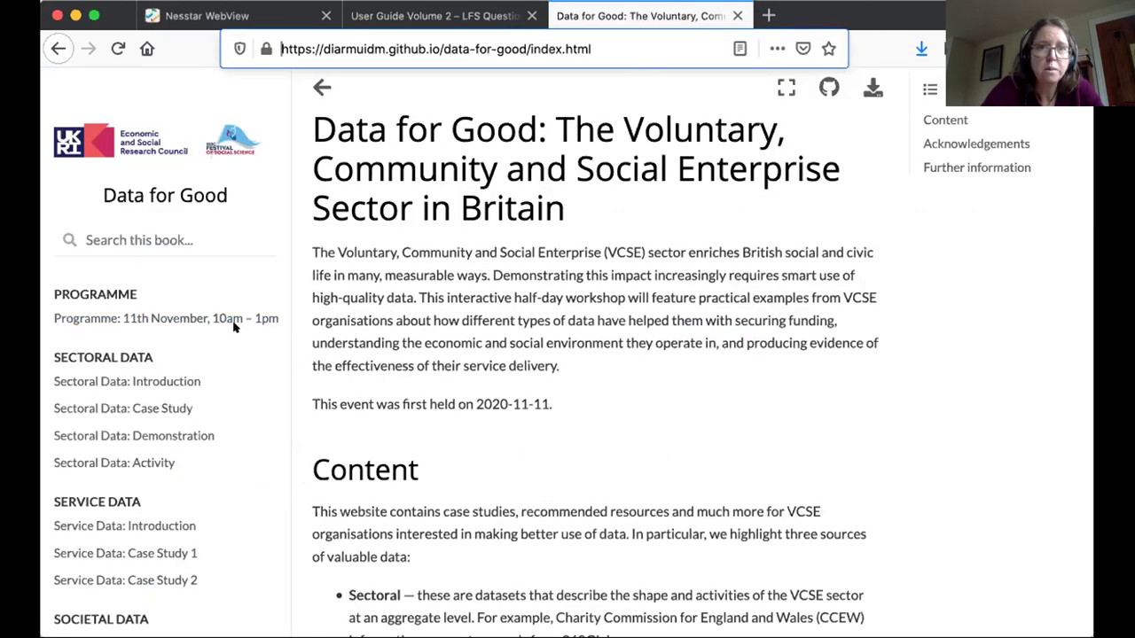
# Step: Open the Societal Data: Activity page and read through its questions
pyautogui.scroll(-1, 219, 343)
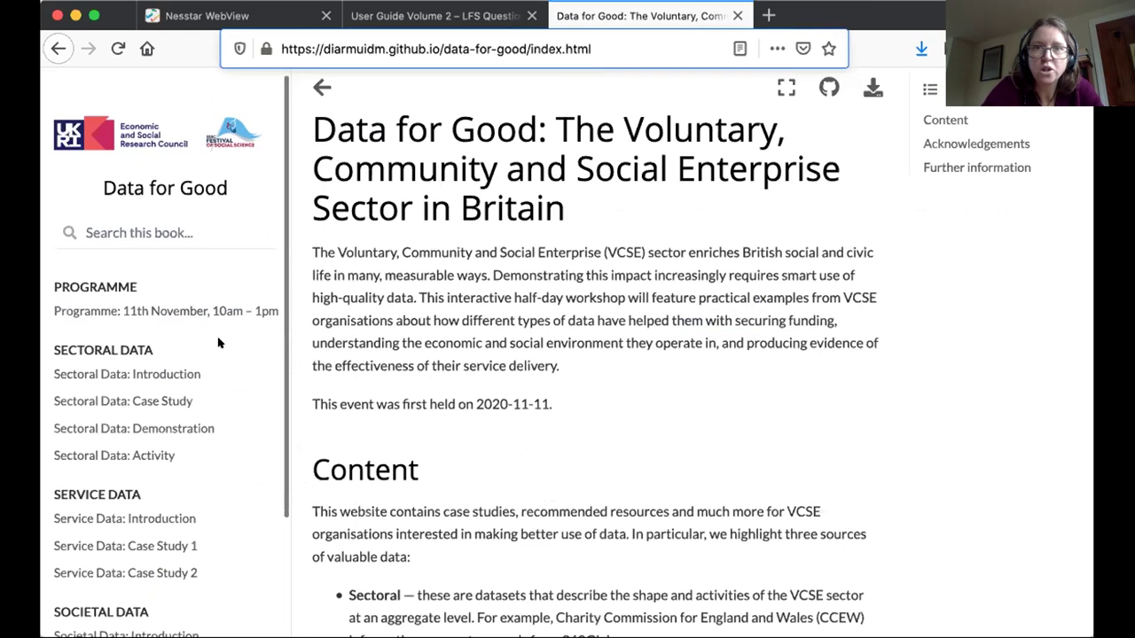
pyautogui.scroll(-5, 219, 343)
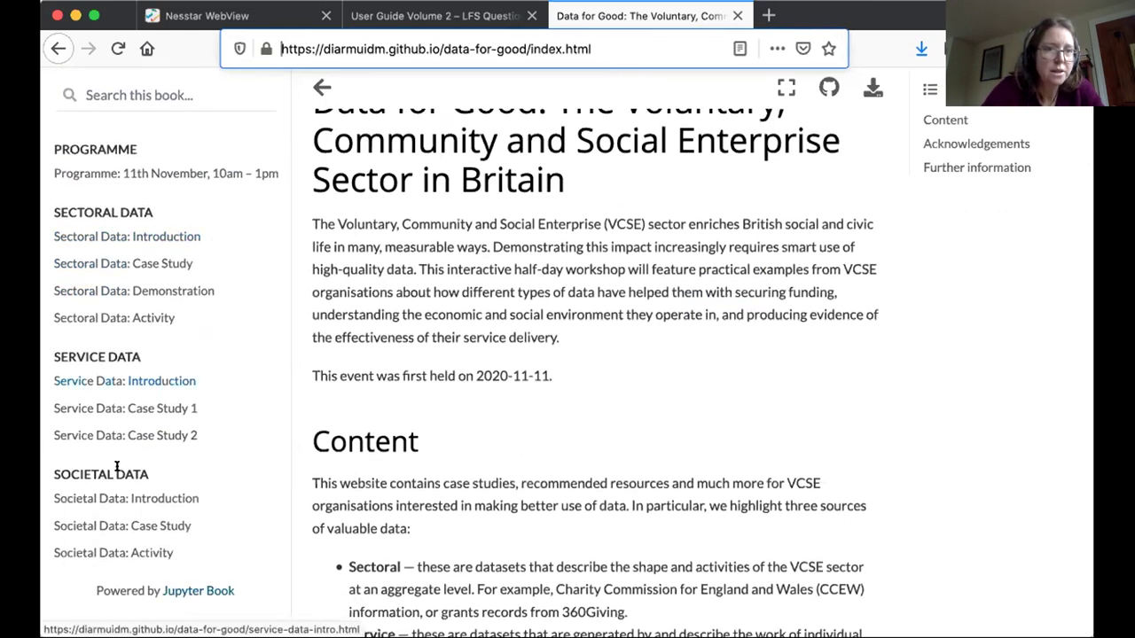
pyautogui.click(100, 553)
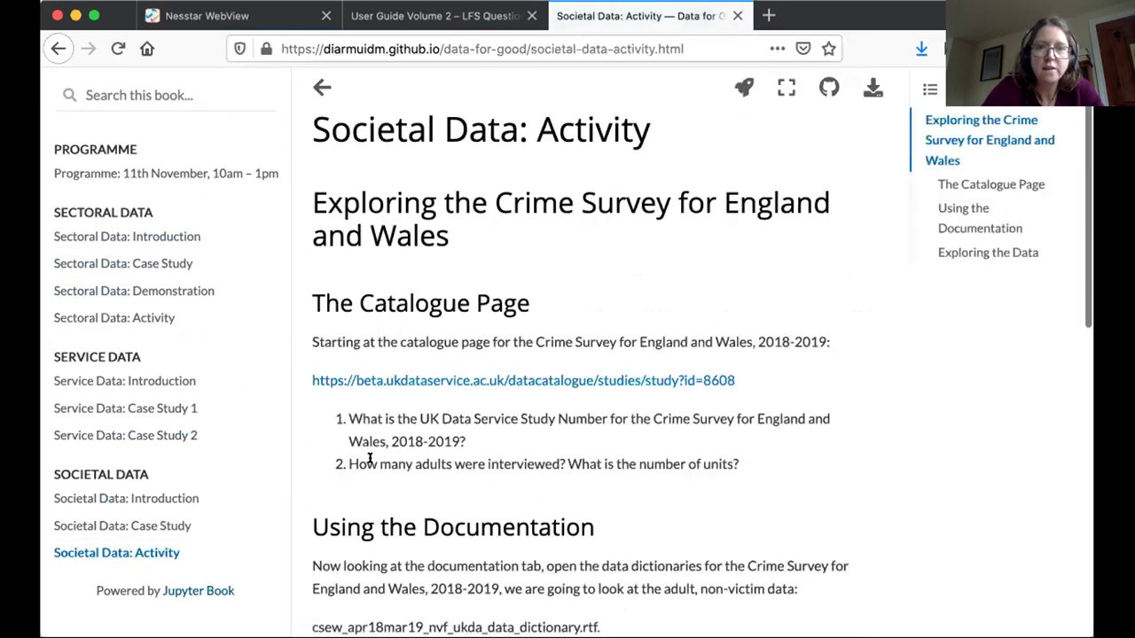
pyautogui.scroll(-8, 370, 459)
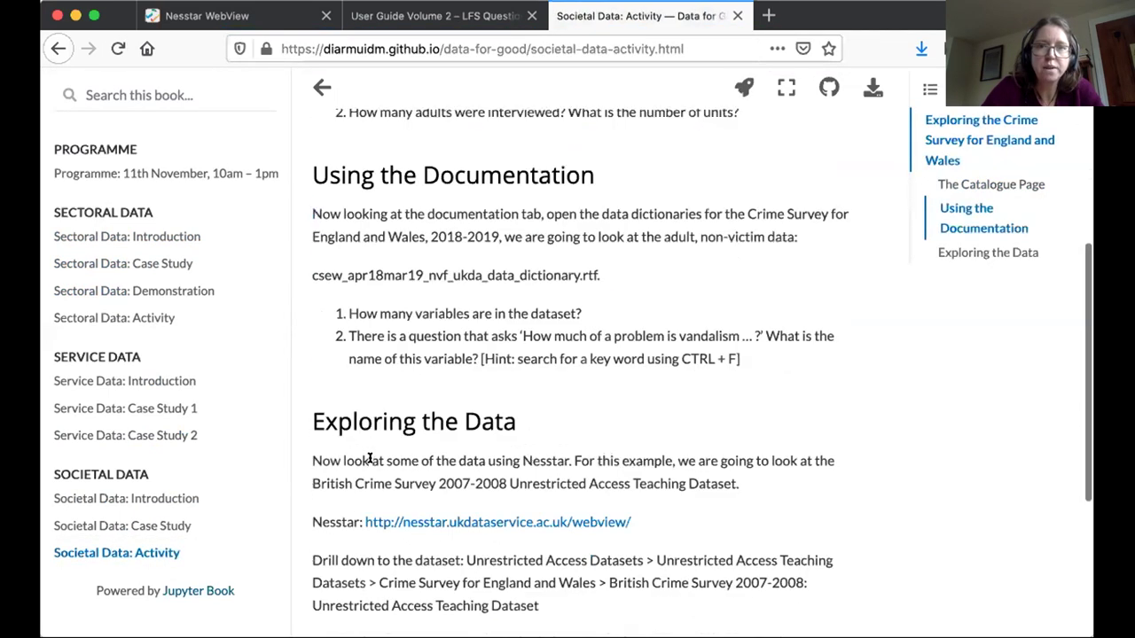
pyautogui.scroll(3, 369, 459)
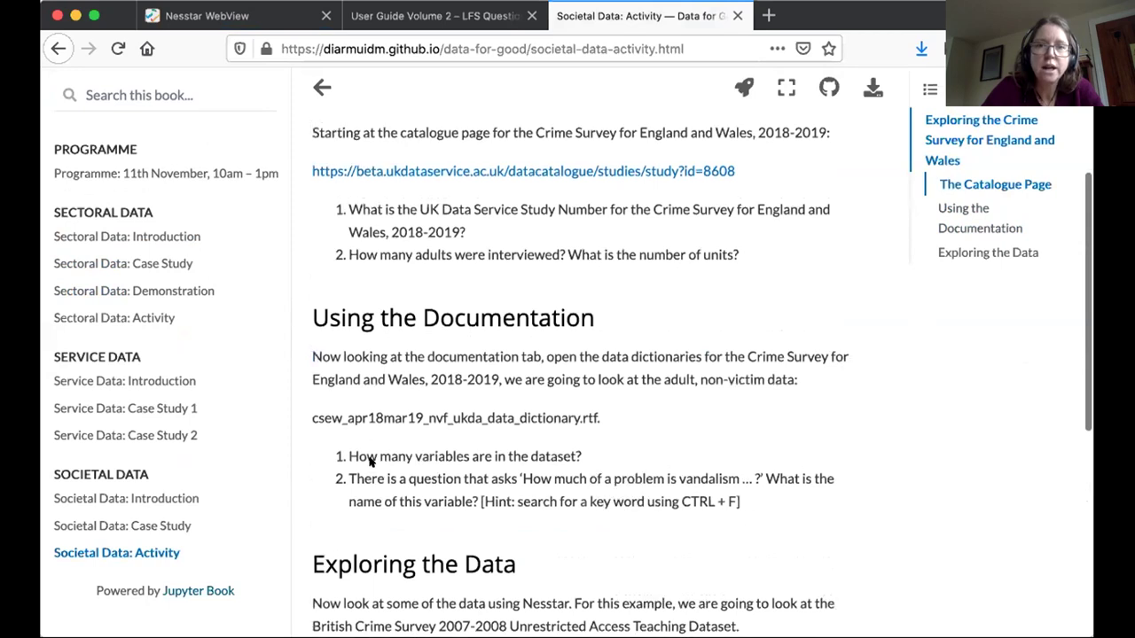
pyautogui.scroll(-3, 370, 458)
pyautogui.scroll(3, 370, 458)
pyautogui.scroll(1, 370, 459)
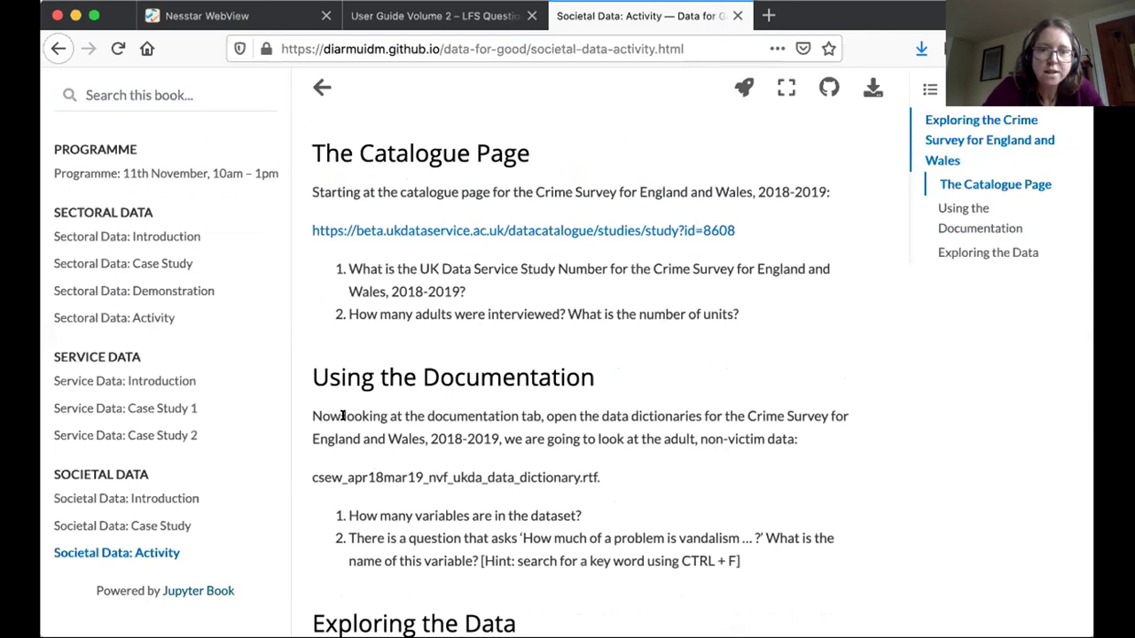
pyautogui.scroll(-3, 355, 416)
pyautogui.scroll(1, 342, 416)
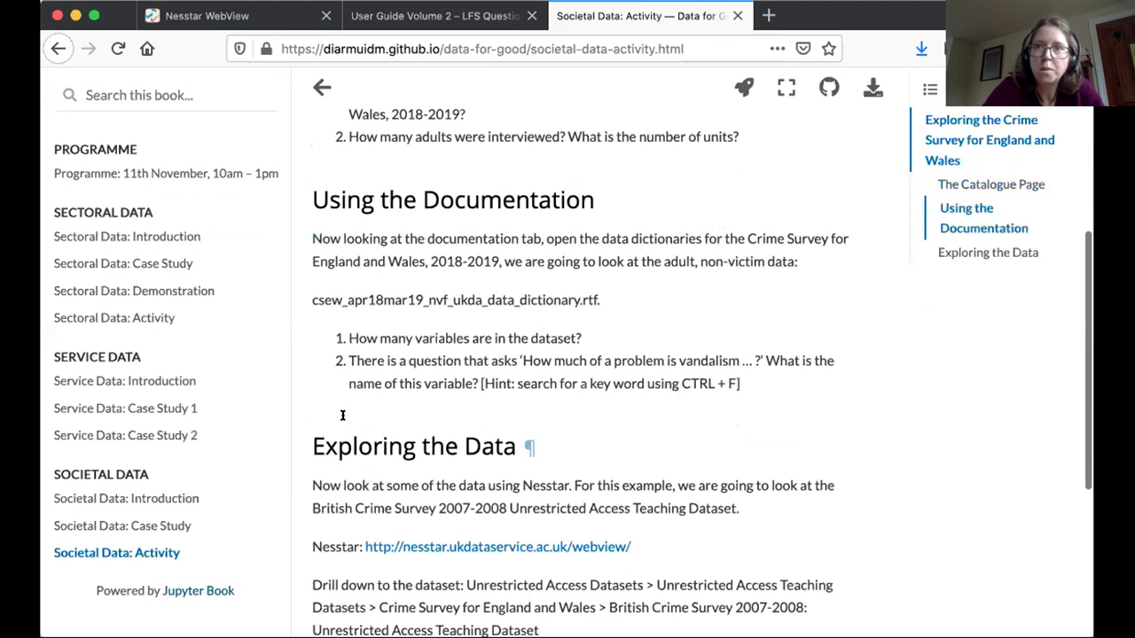
pyautogui.scroll(1, 342, 417)
pyautogui.scroll(2, 342, 416)
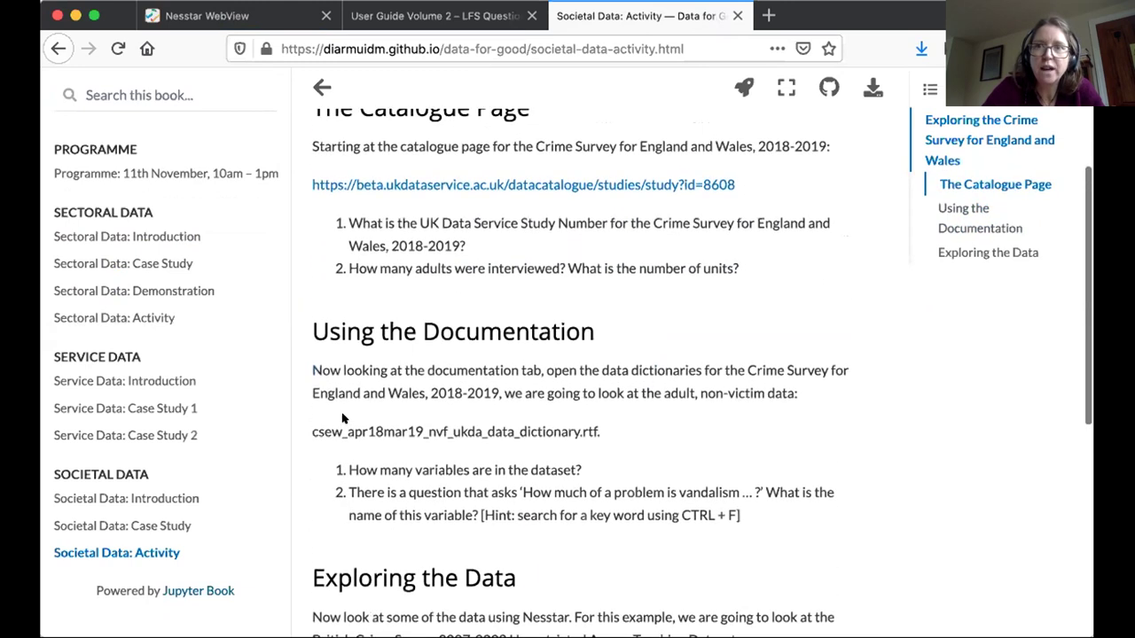
# Step: Present the activity slides up to question 1 on the Crime Survey 2018-2019 study number
pyautogui.scroll(2, 343, 416)
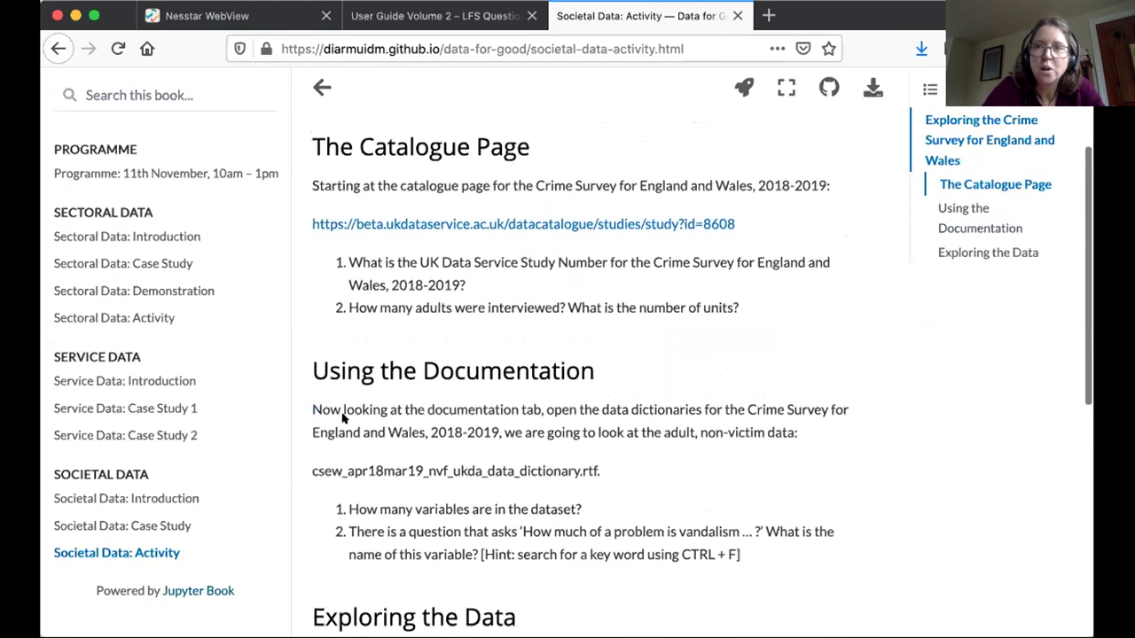
pyautogui.scroll(1, 343, 417)
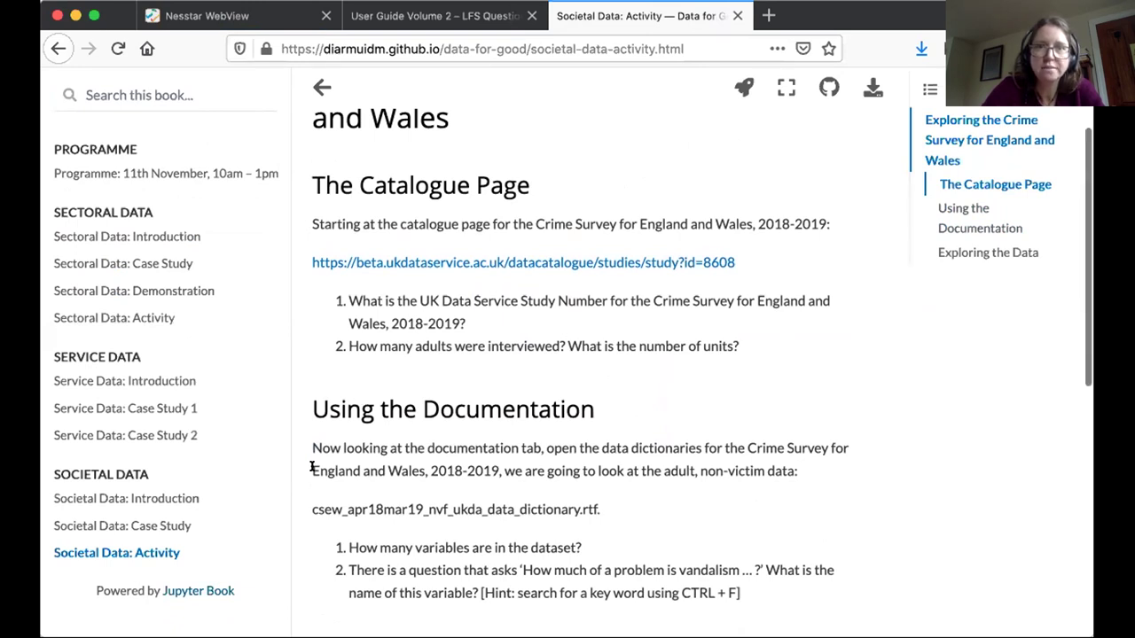
pyautogui.press('super+Tab')
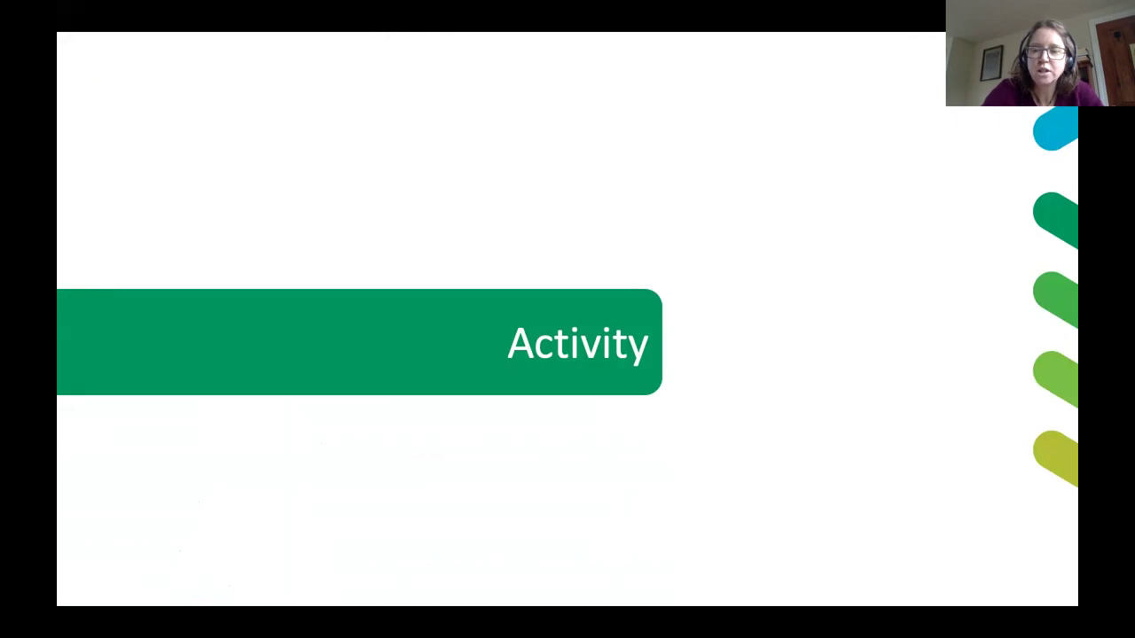
pyautogui.click(646, 299)
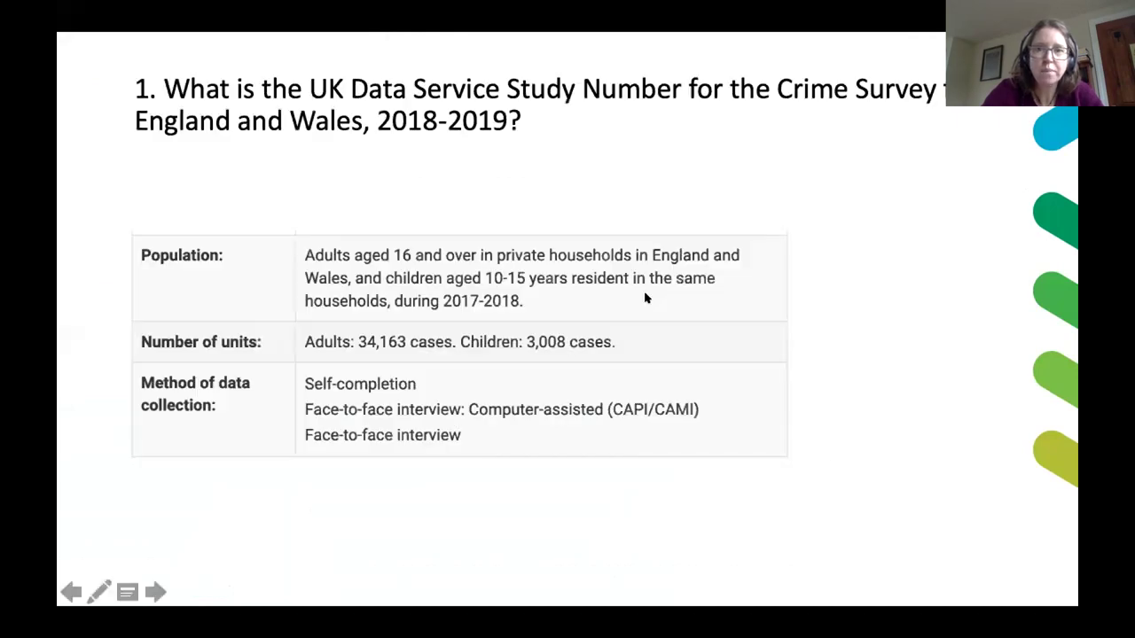